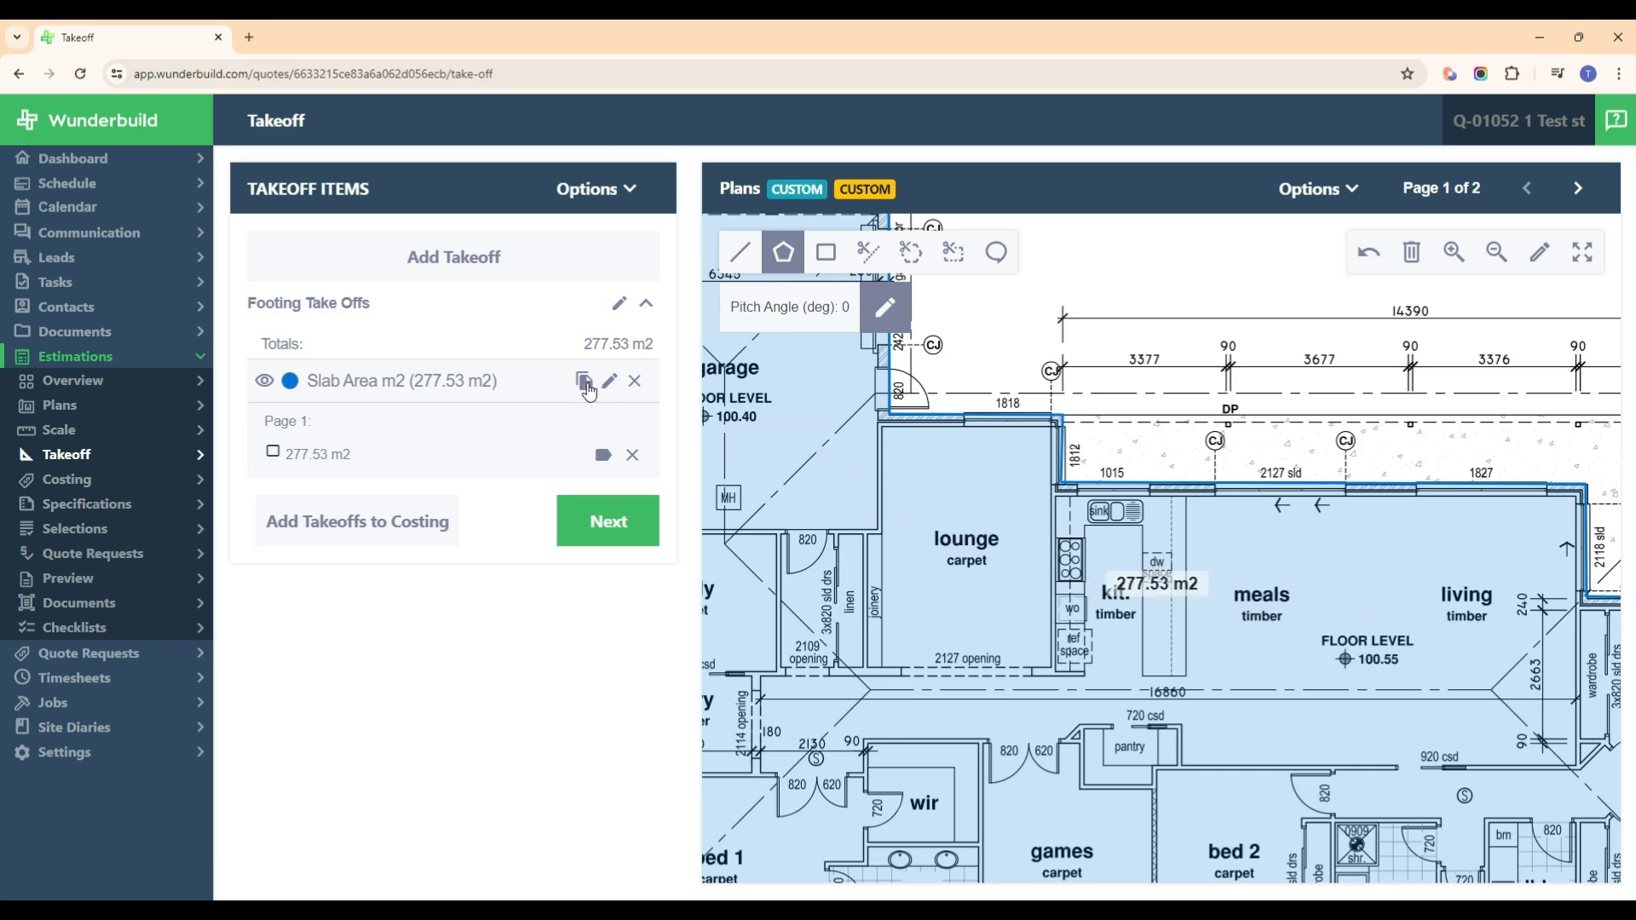
Start a copy of the 277.53 m2 Slab Area m2 takeoff
left_click(584, 381)
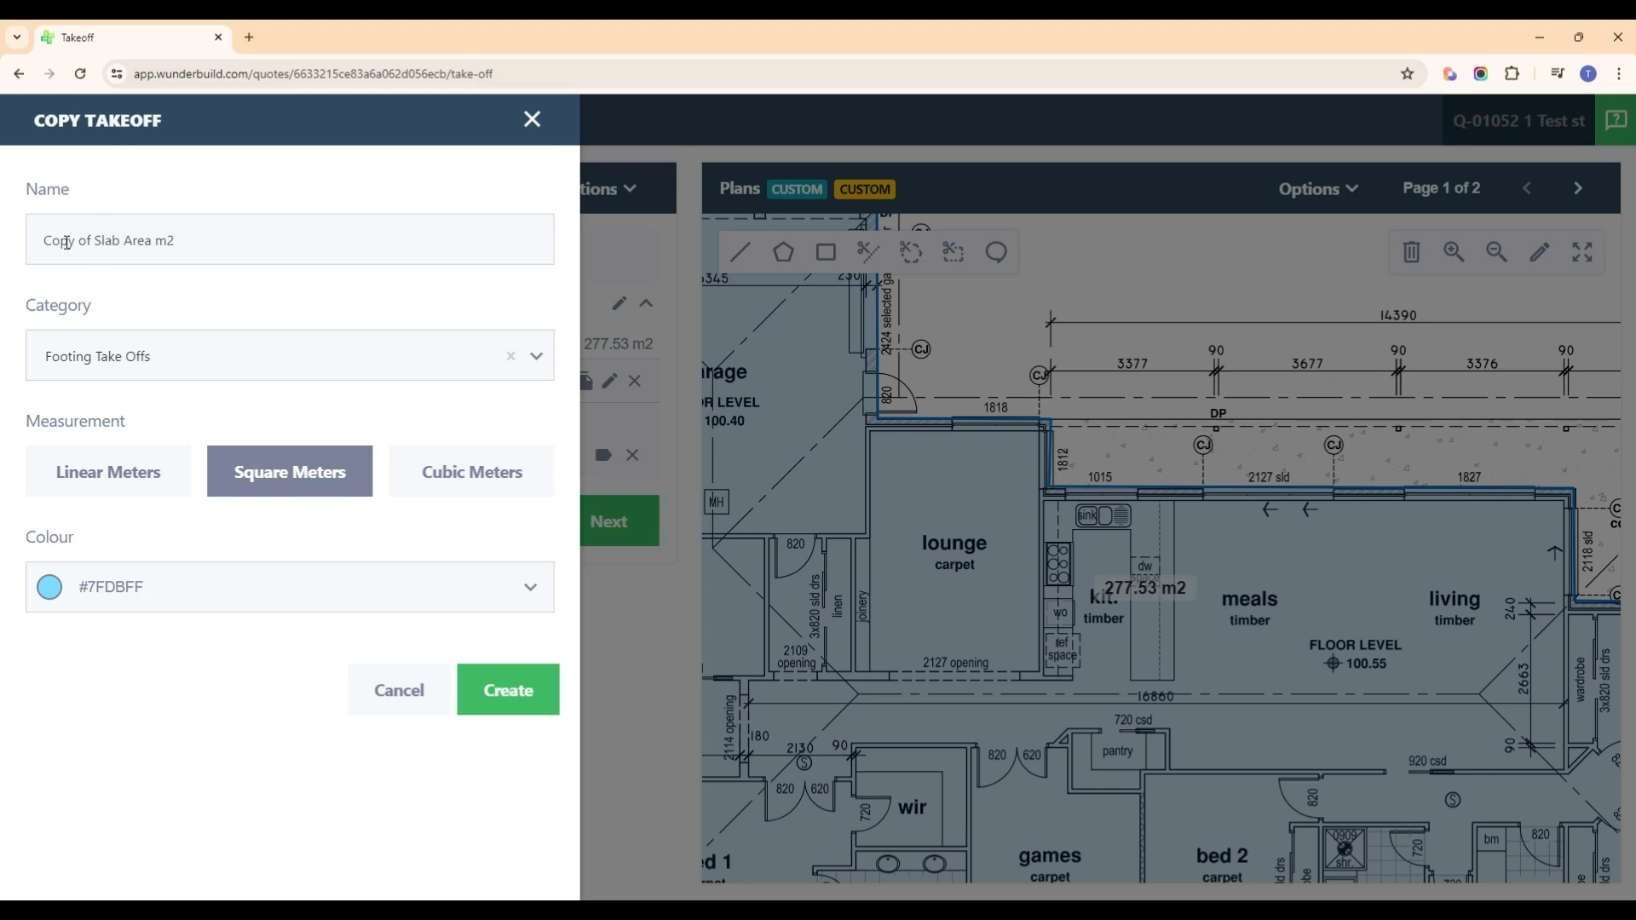
Rename the copy 'Slab Area m3' and create it in cubic metres at 100 mm depth
left_click_drag(95, 242, 52, 240)
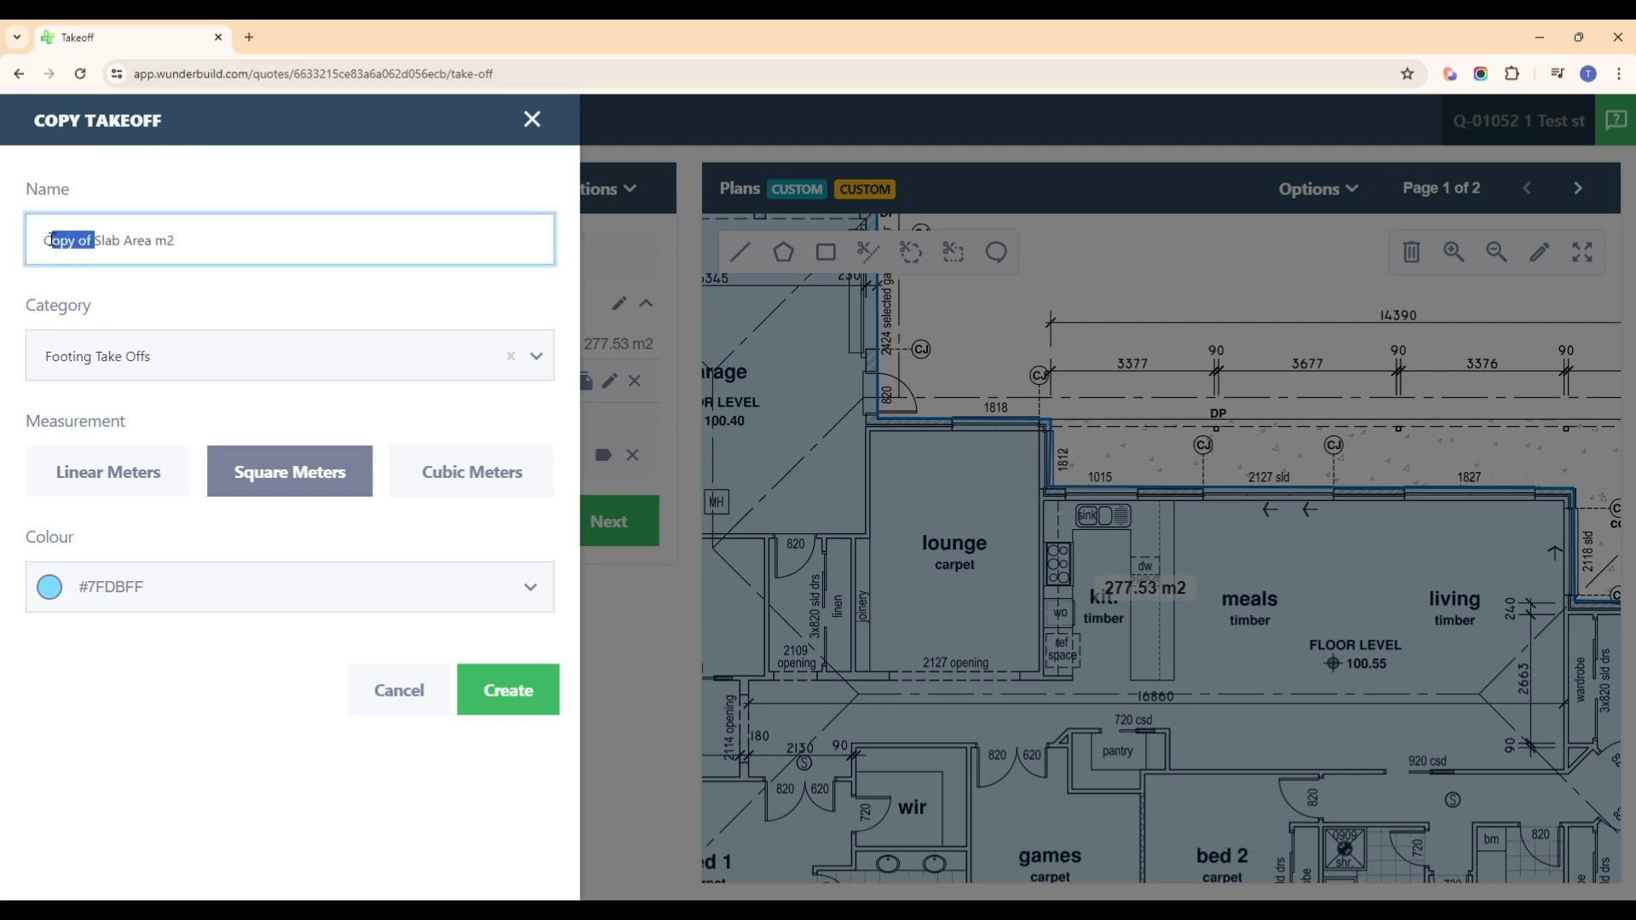
key("BackSpace")
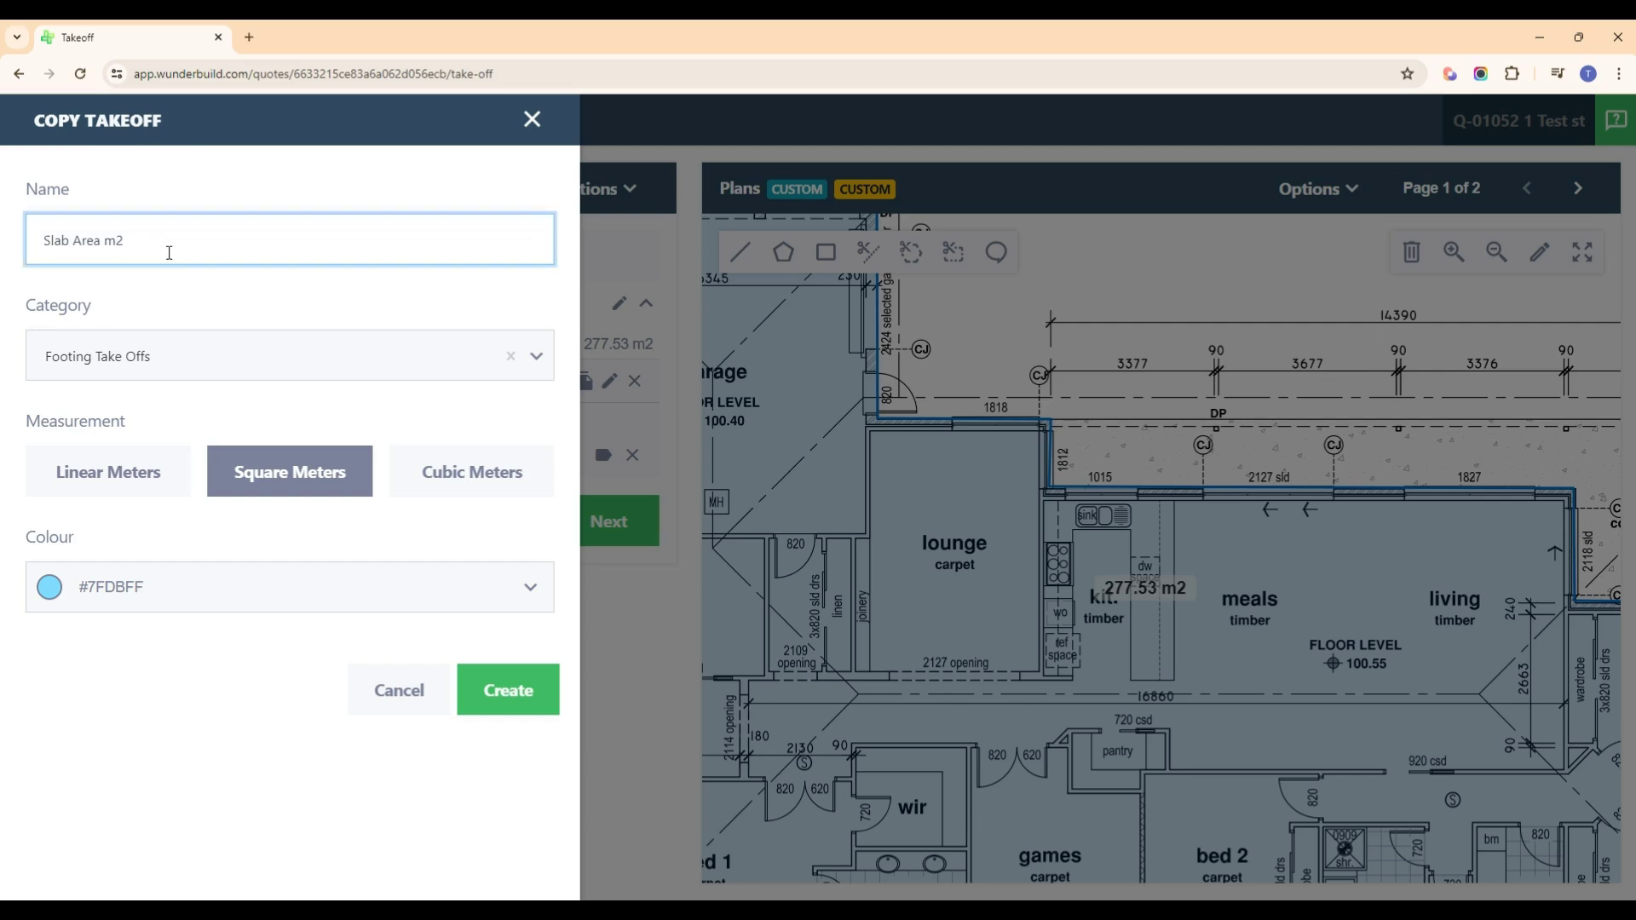
left_click(224, 311)
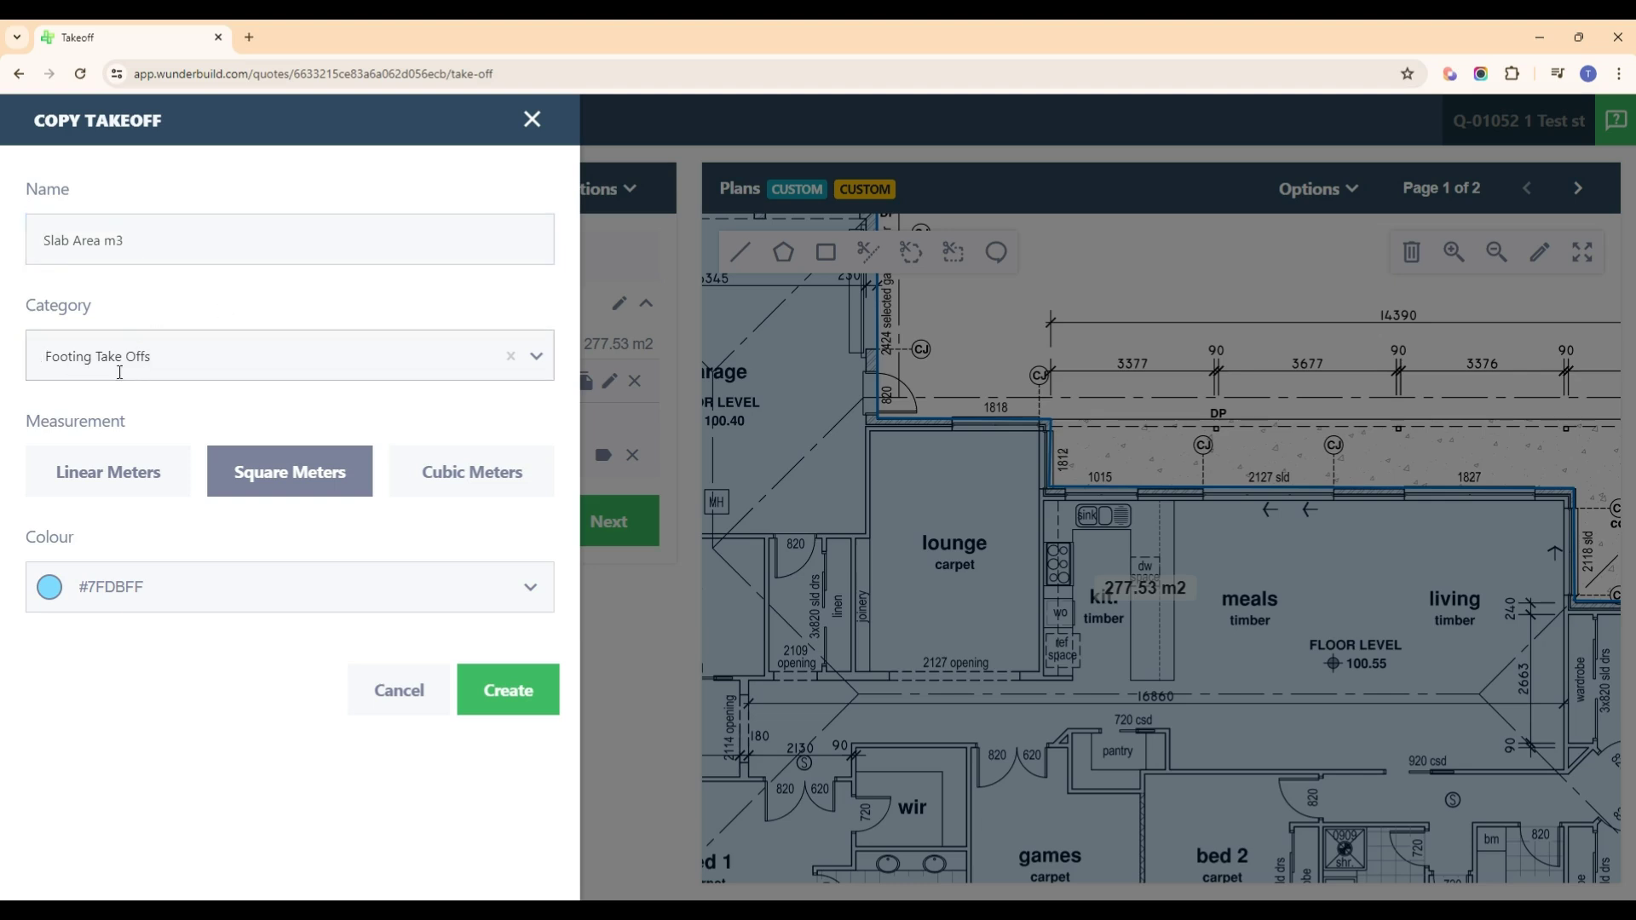
left_click(471, 485)
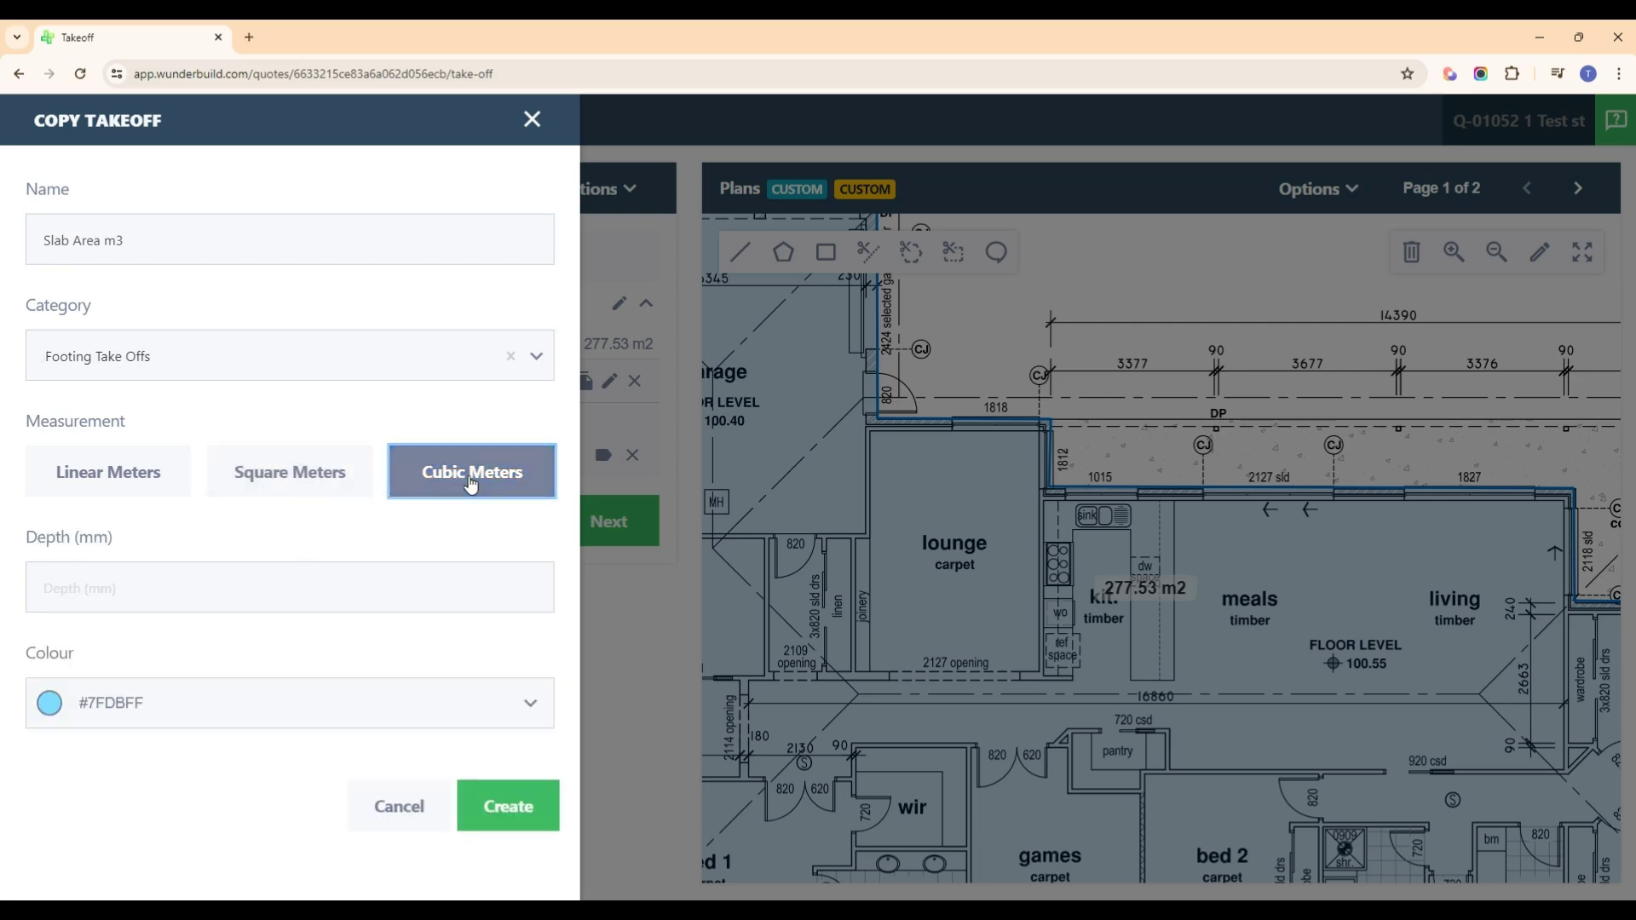
left_click(89, 590)
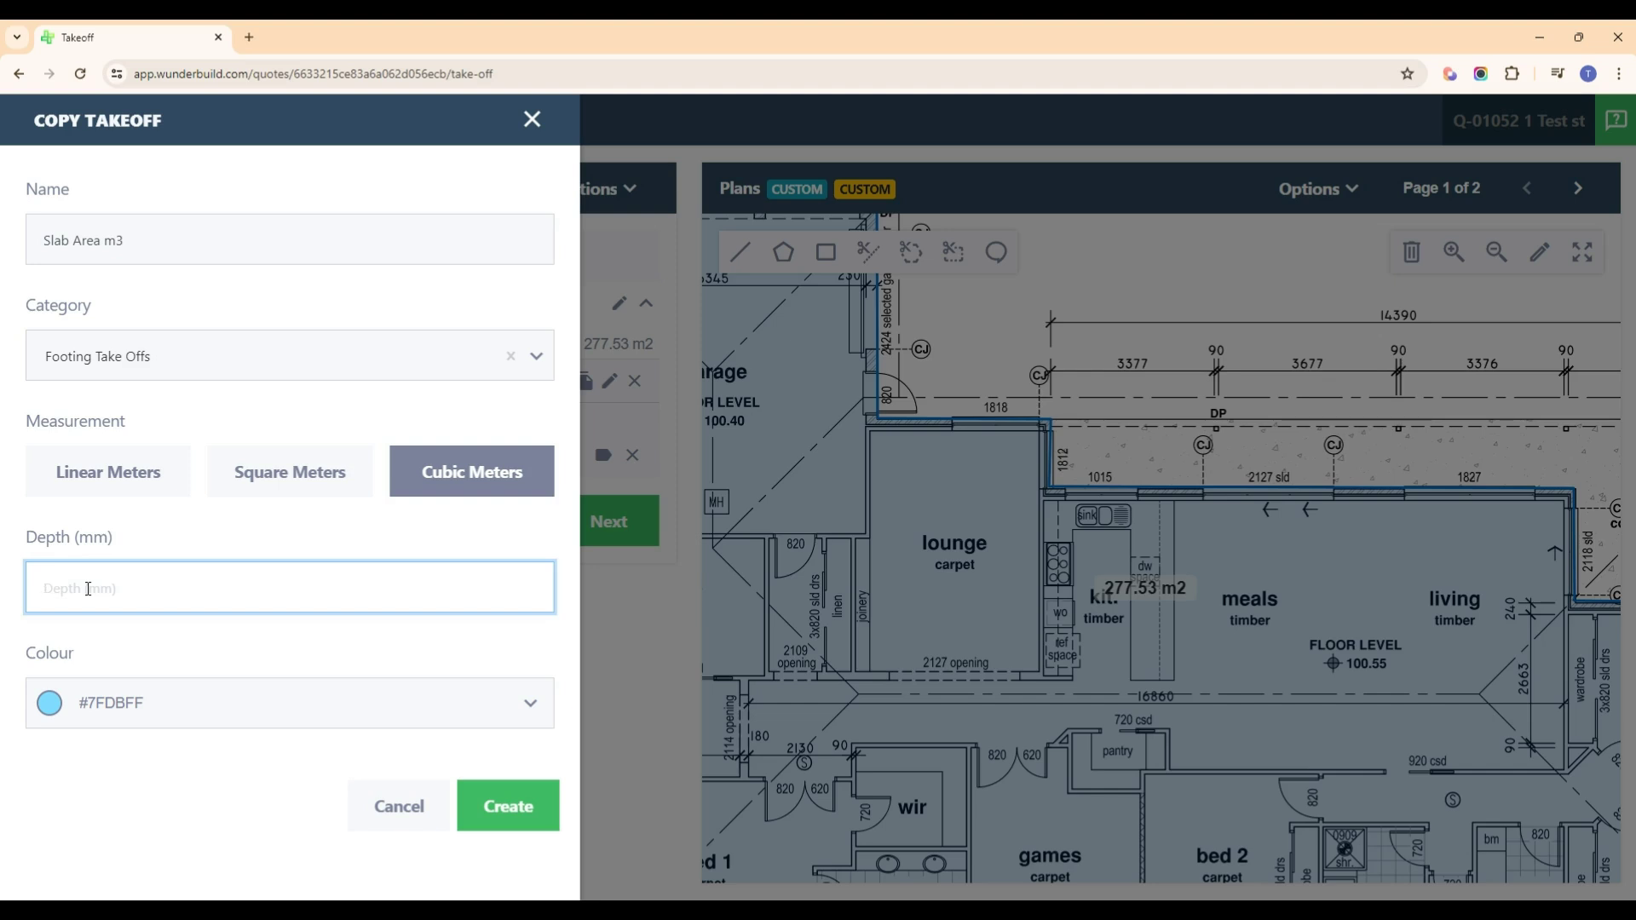
type("100")
left_click(510, 807)
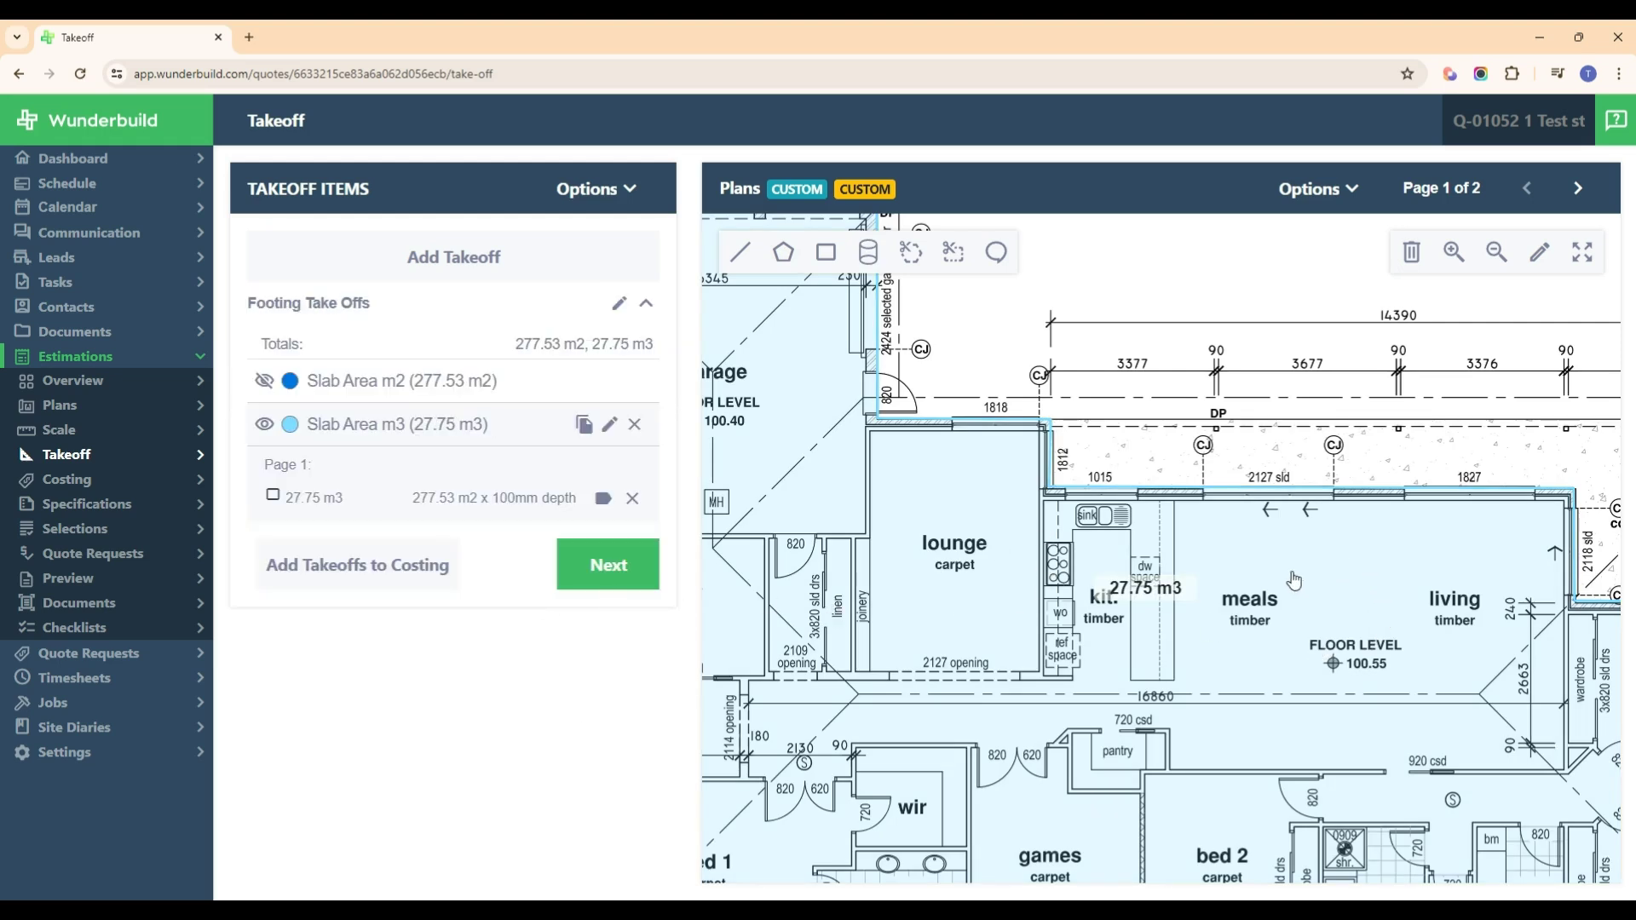
Frame the whole ground floor, show Slab Area m2 on the plan, and copy that takeoff
scroll(1000, 658, "down", 3)
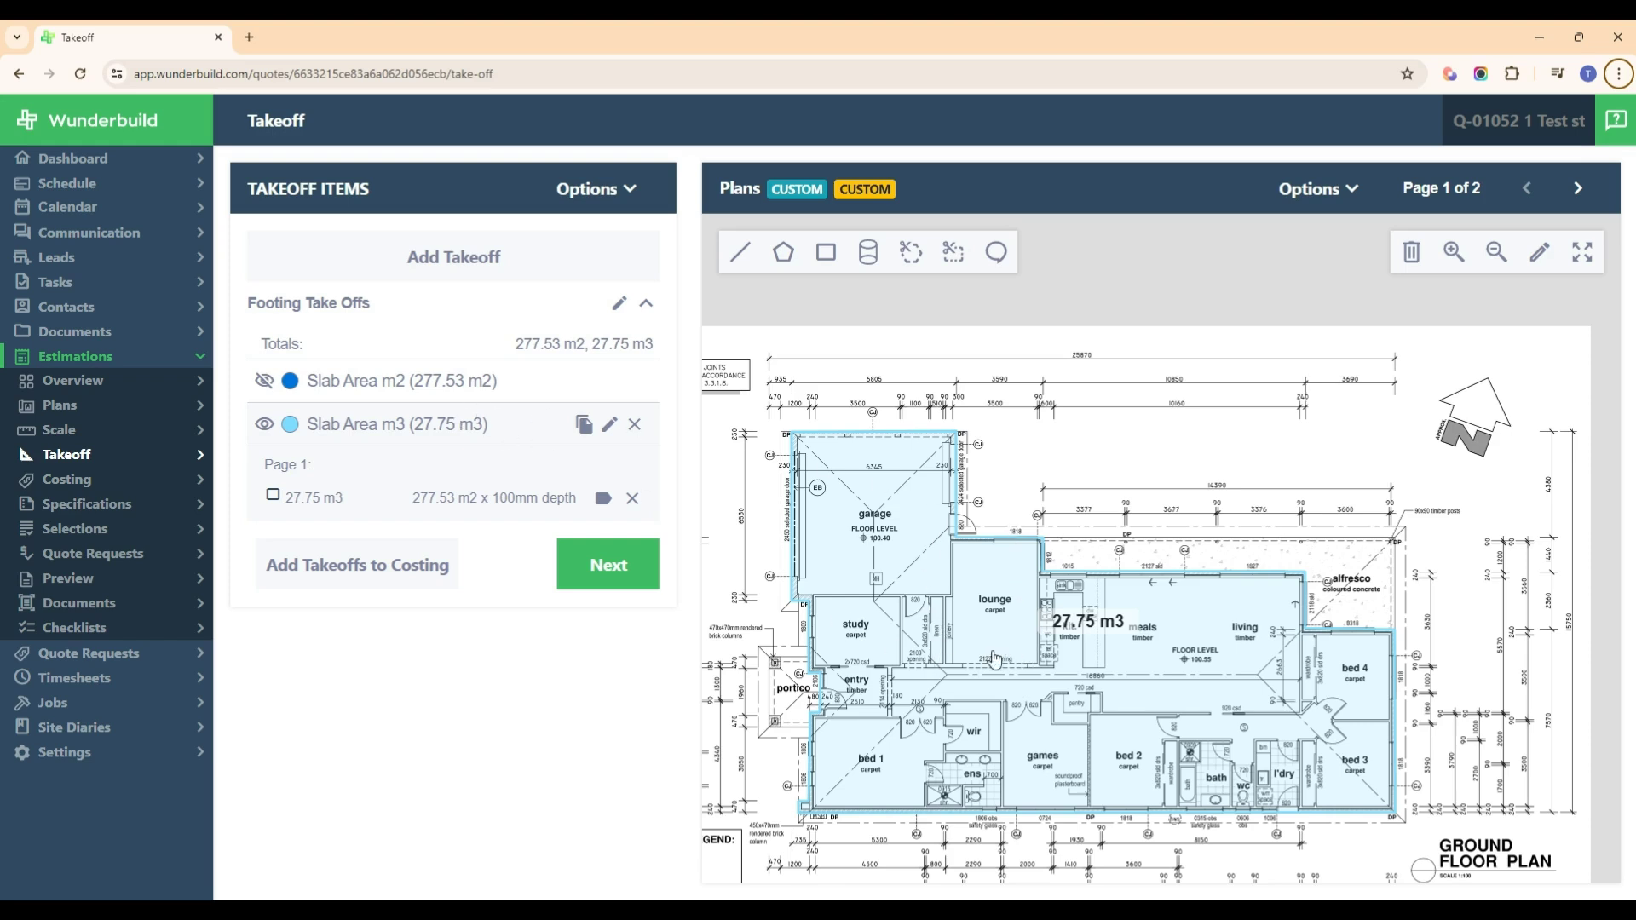
scroll(1081, 724, "down", 1)
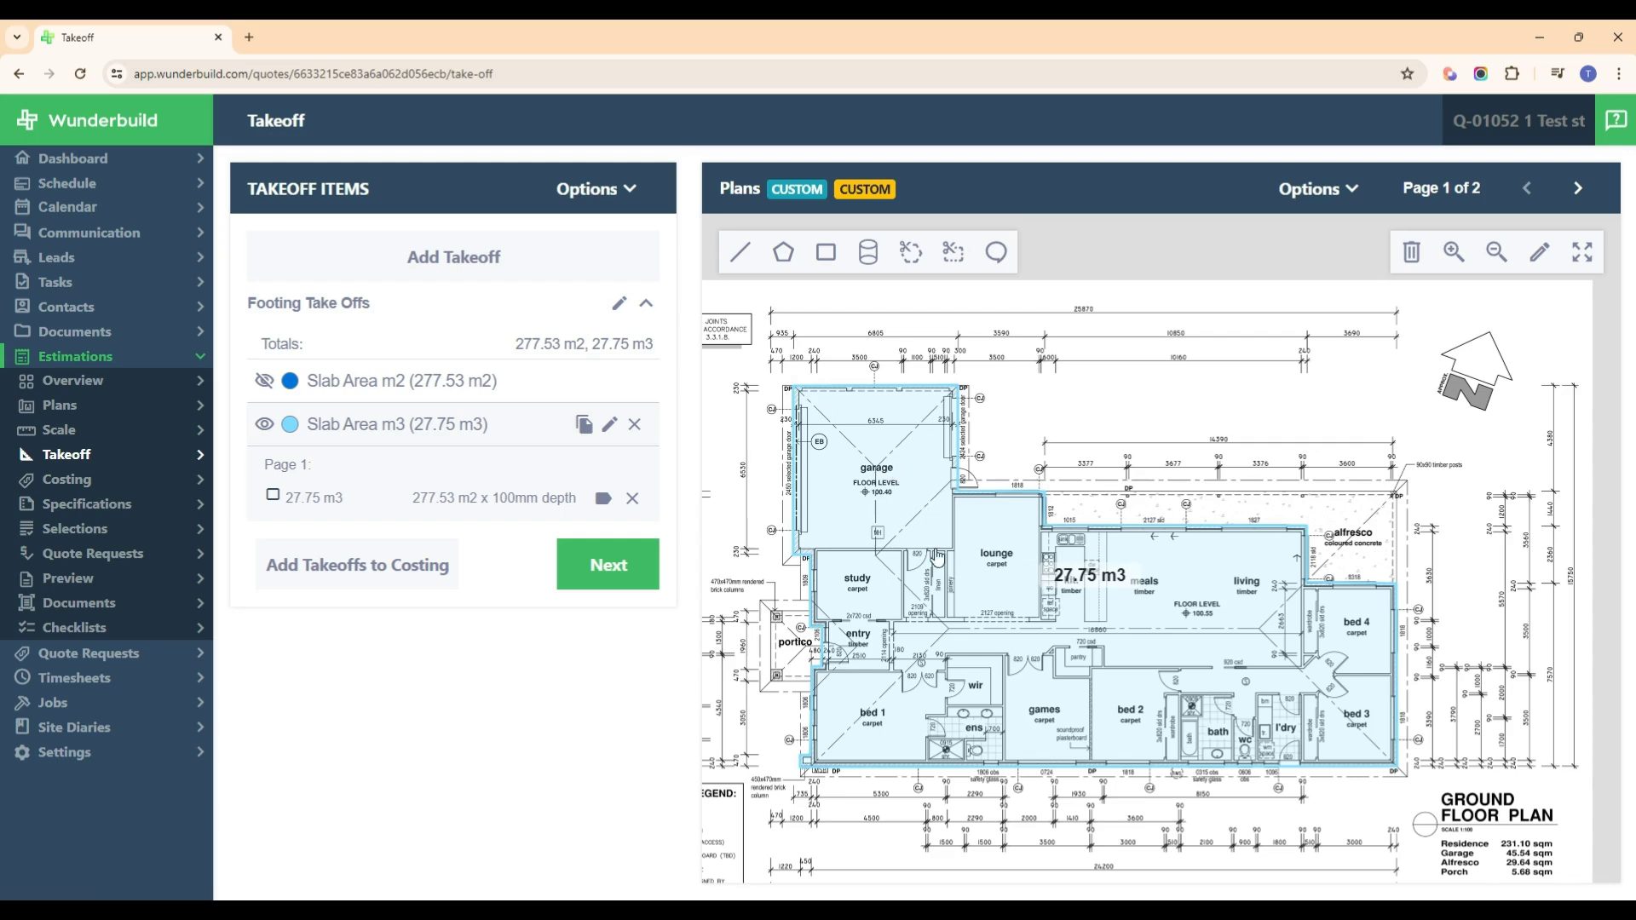
left_click_drag(936, 558, 970, 567)
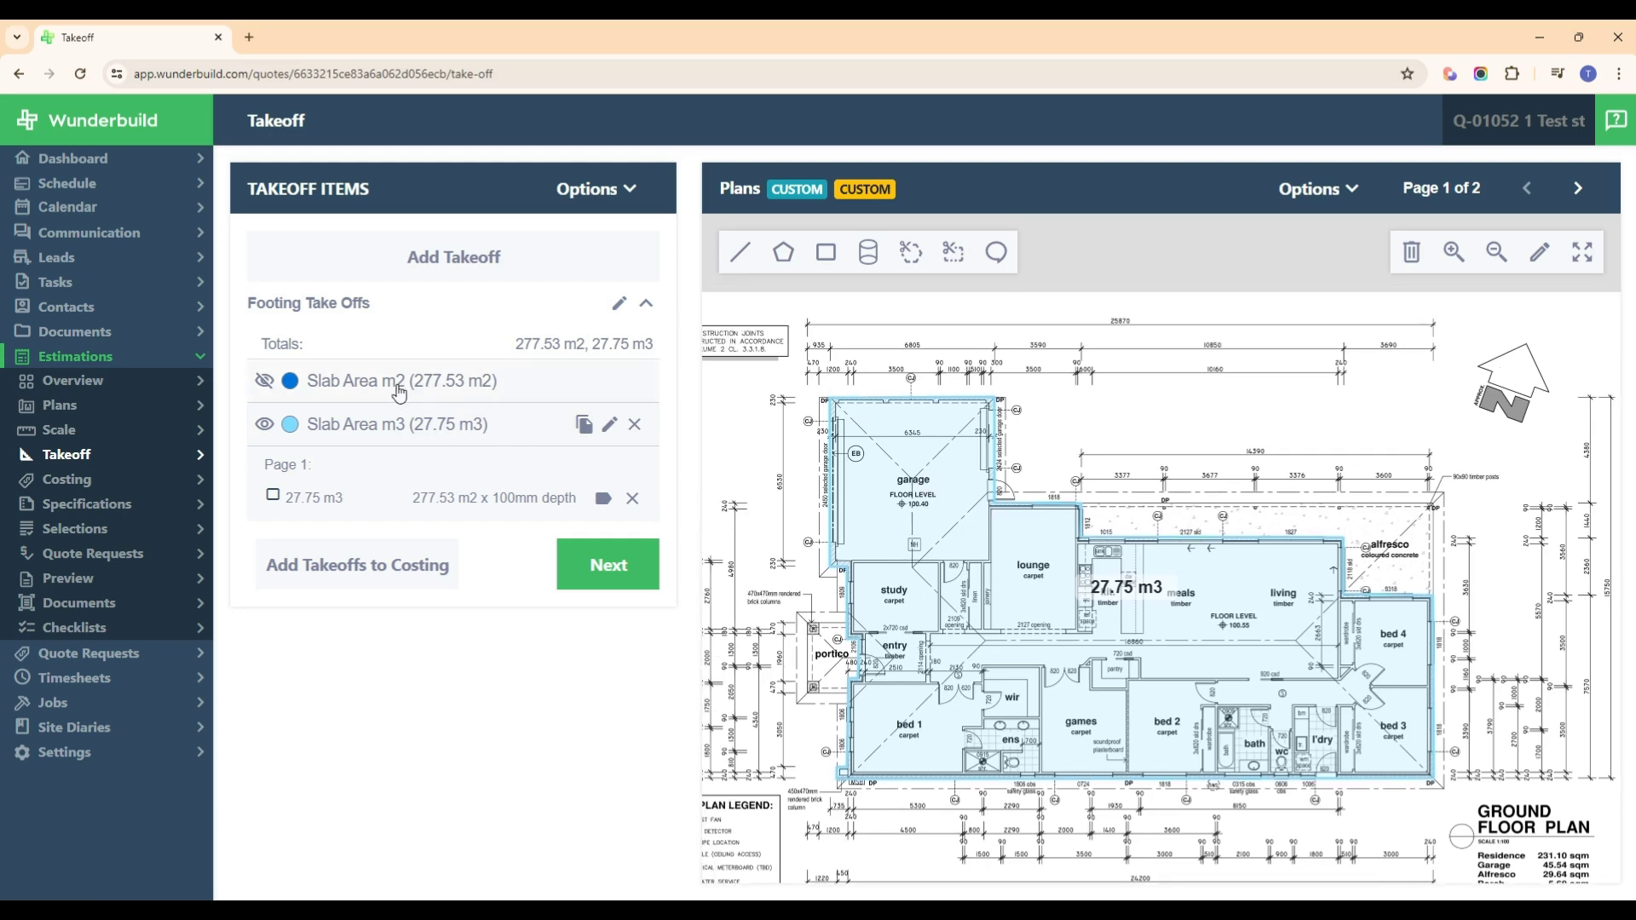
left_click(426, 390)
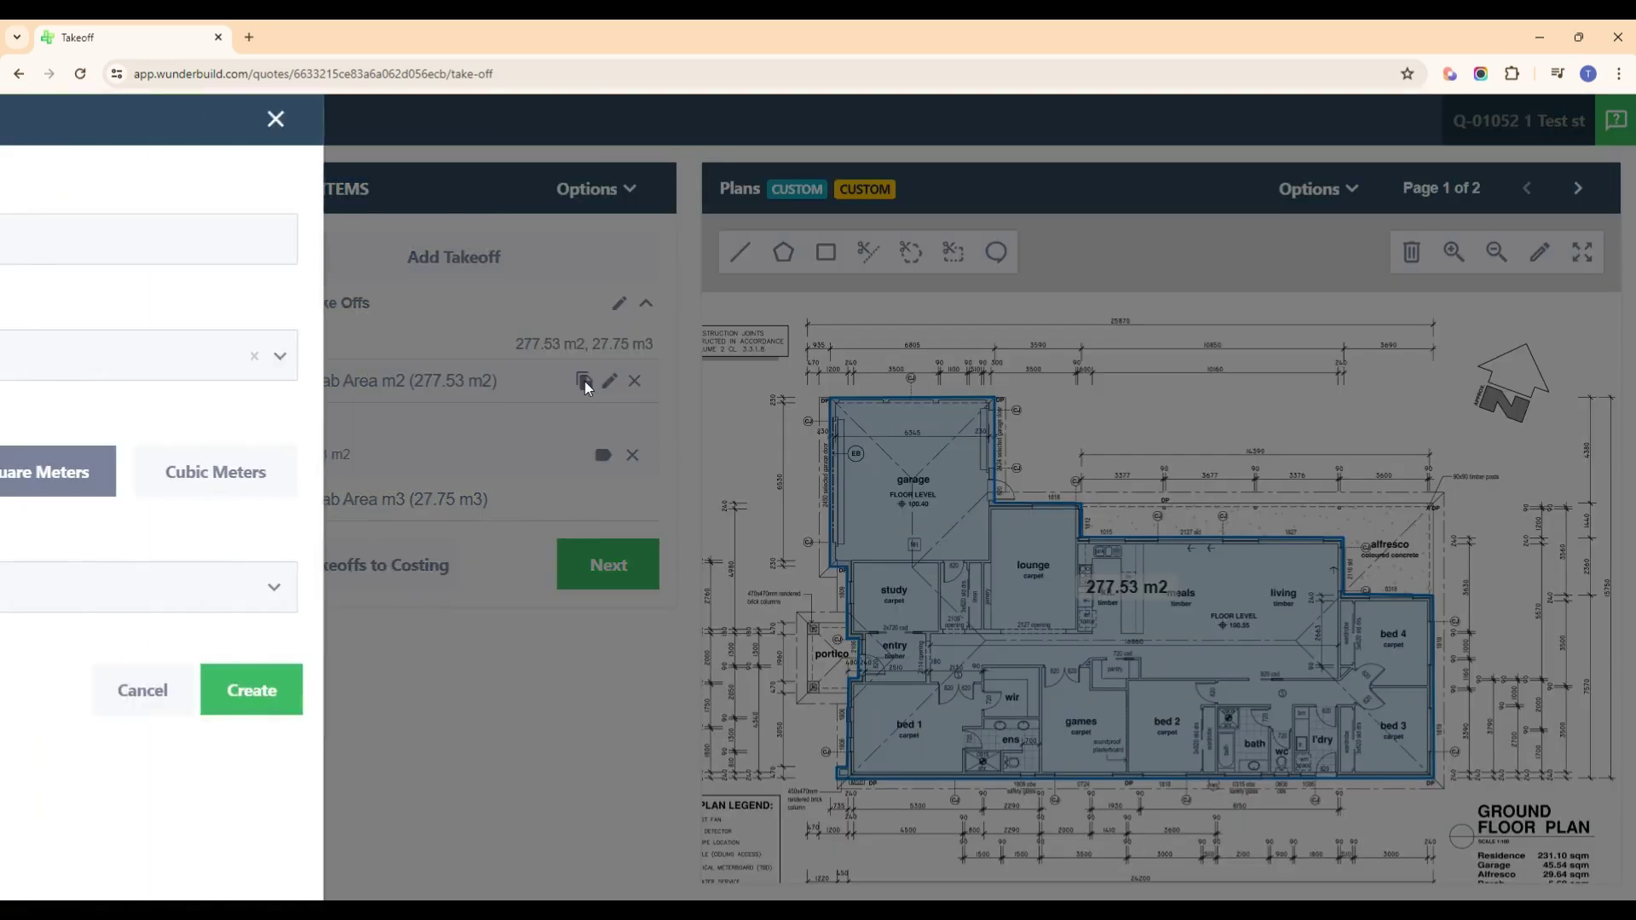
left_click(584, 381)
Rename the copy 'Edge beam lin m' and create it in linear metres (83.11 lm)
left_click(97, 239)
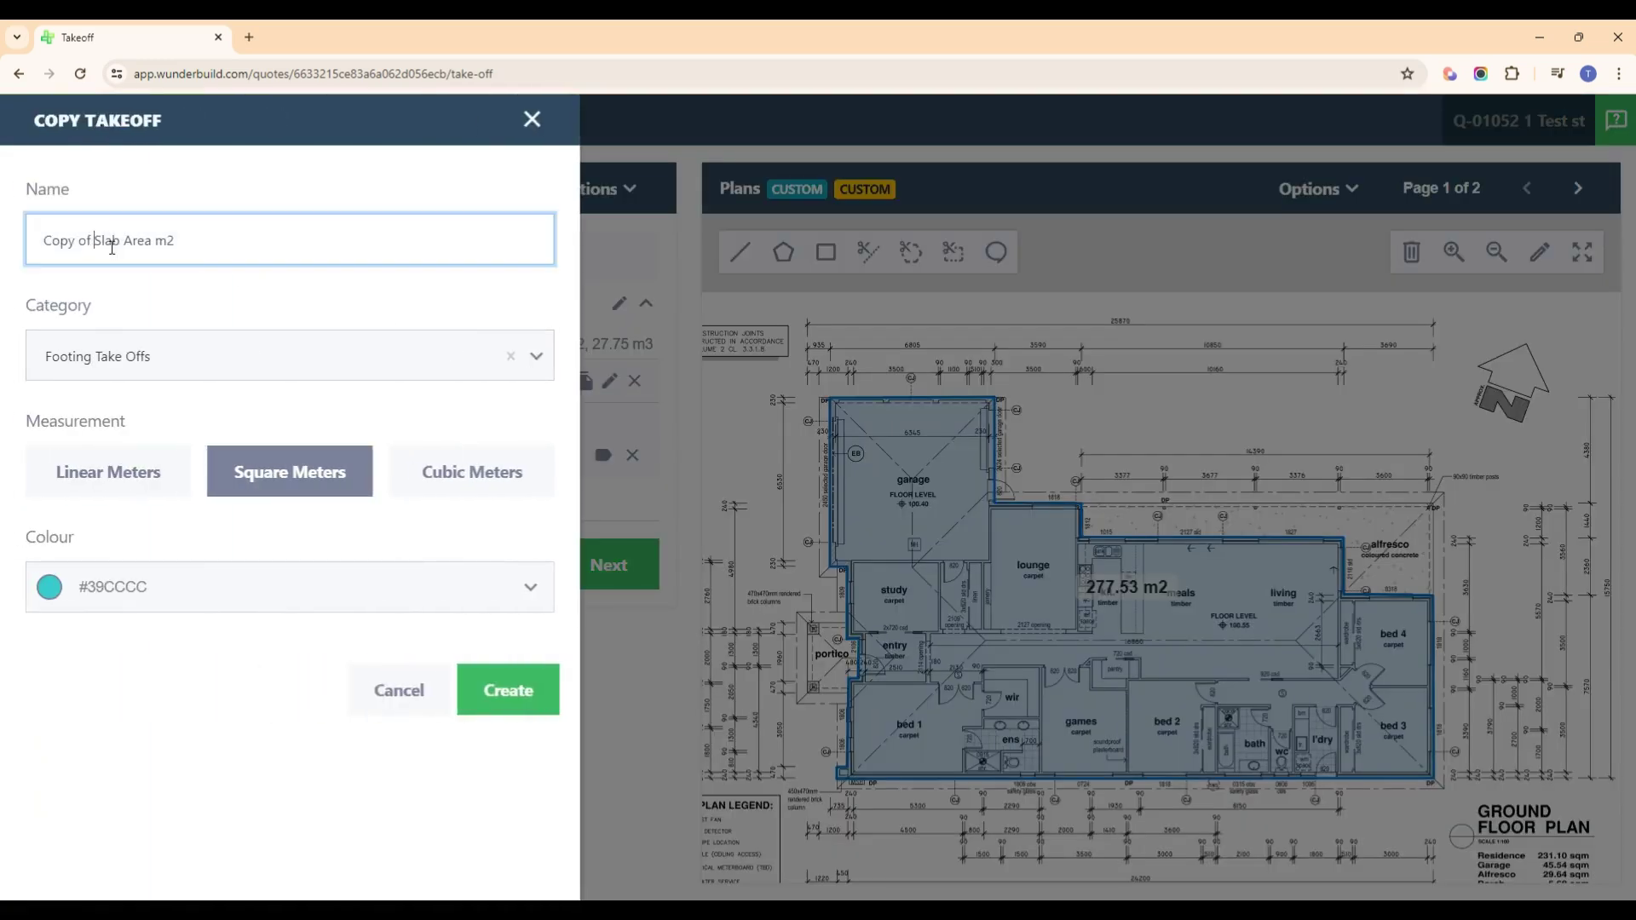
left_click_drag(165, 244, 28, 236)
type("Edge beam lin m")
left_click(127, 483)
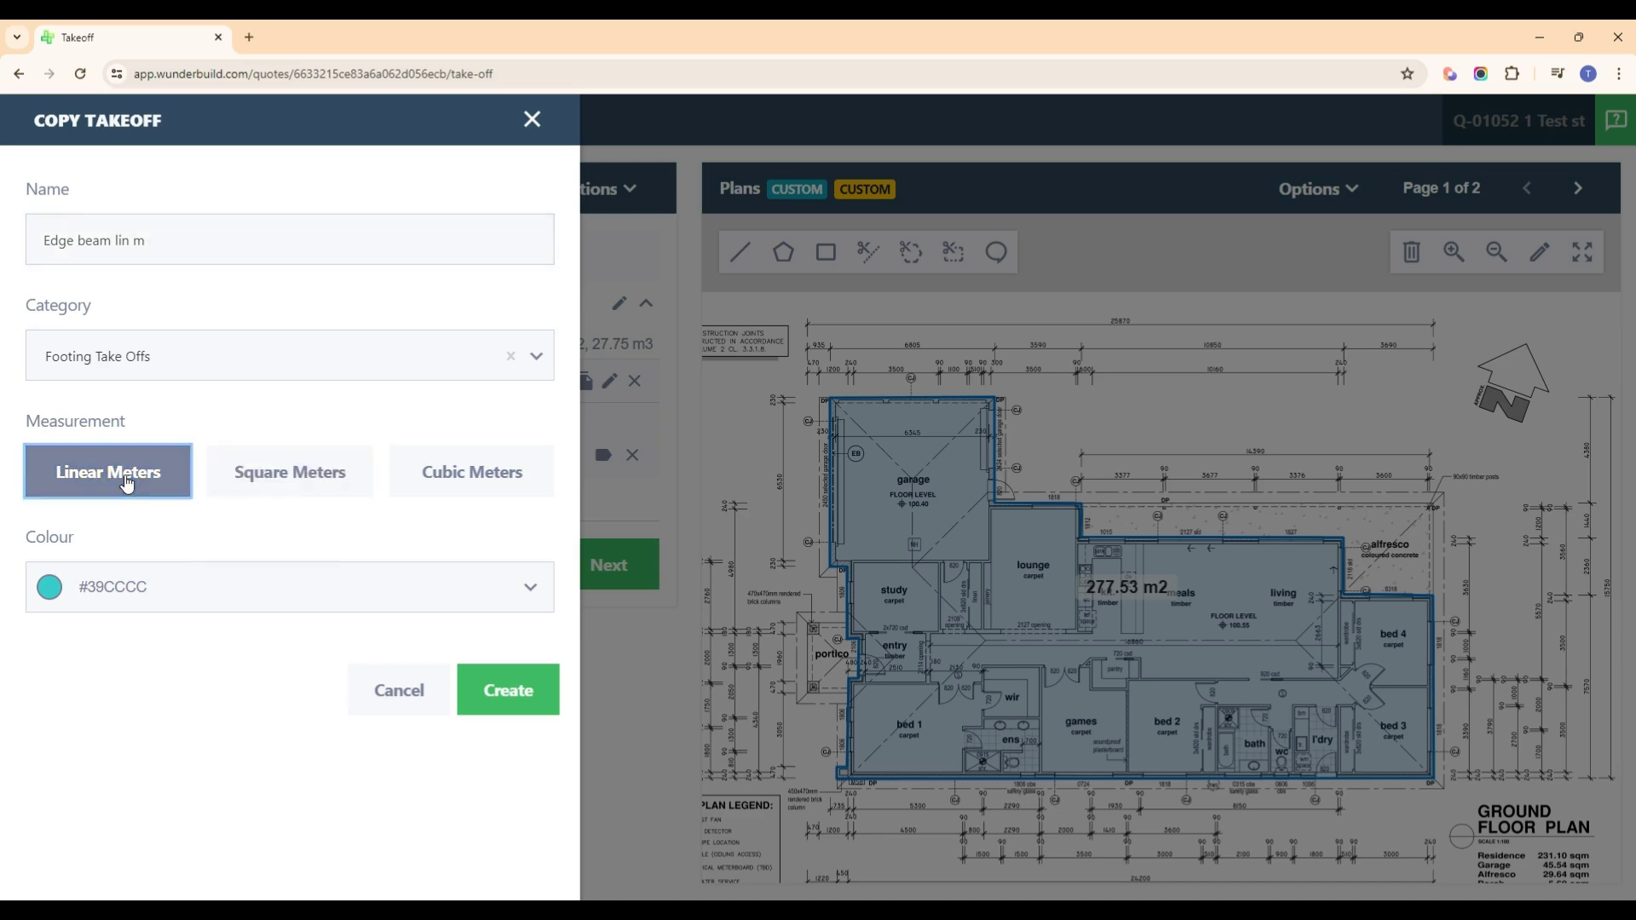
left_click(509, 692)
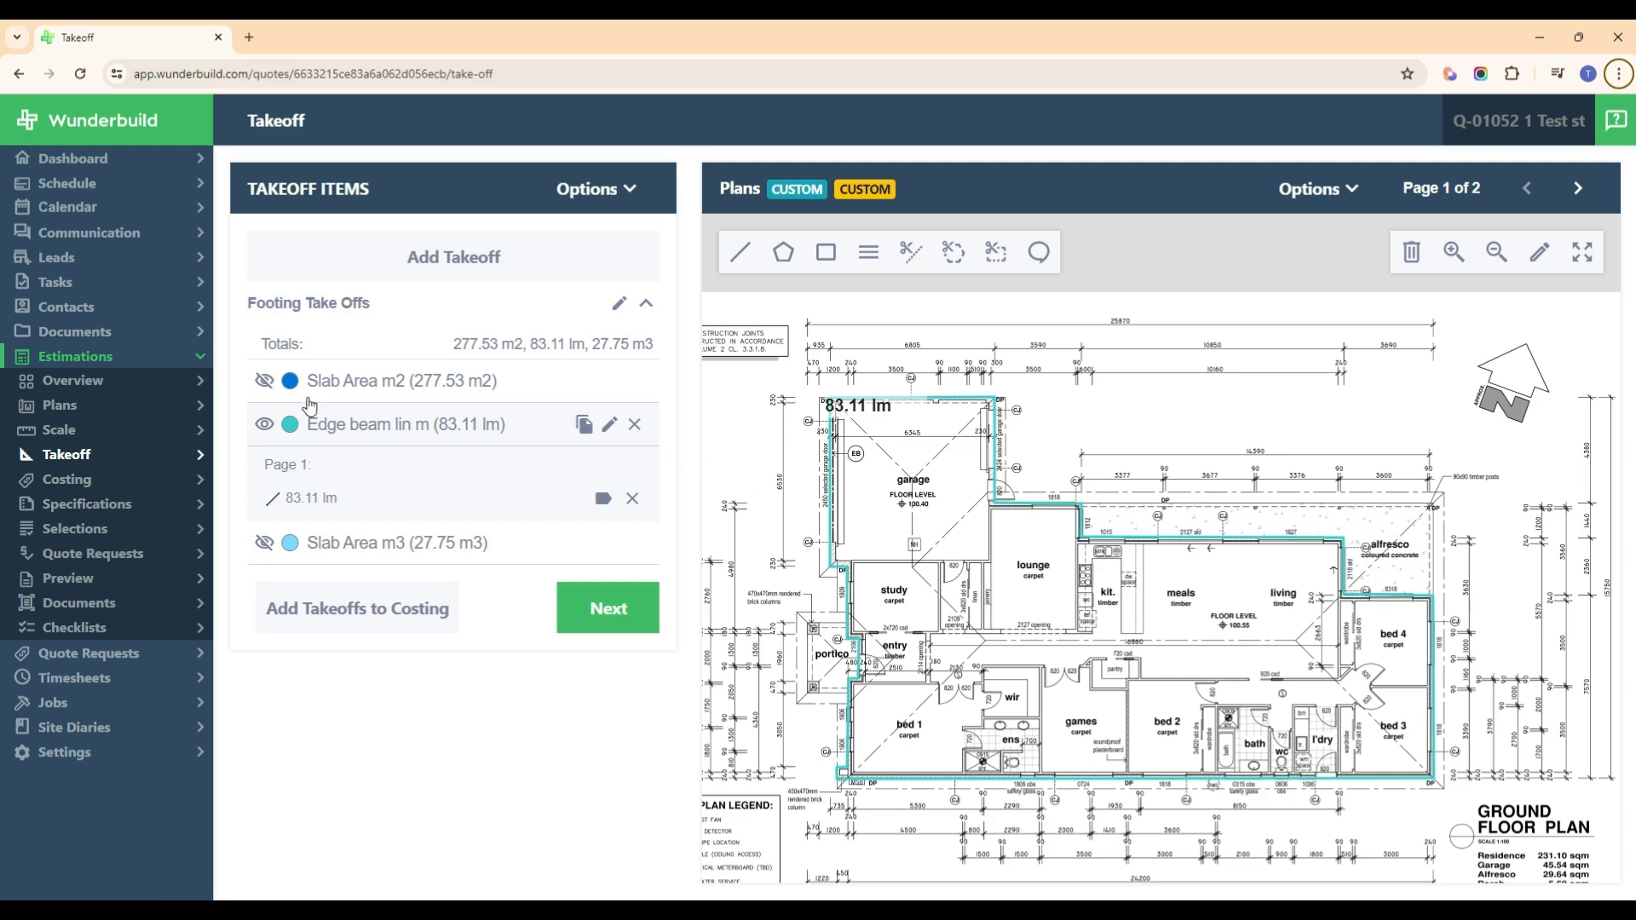
Create a 'Bored piers' takeoff under Footing Take Offs in m³ and pick the cylinder tool
left_click(468, 264)
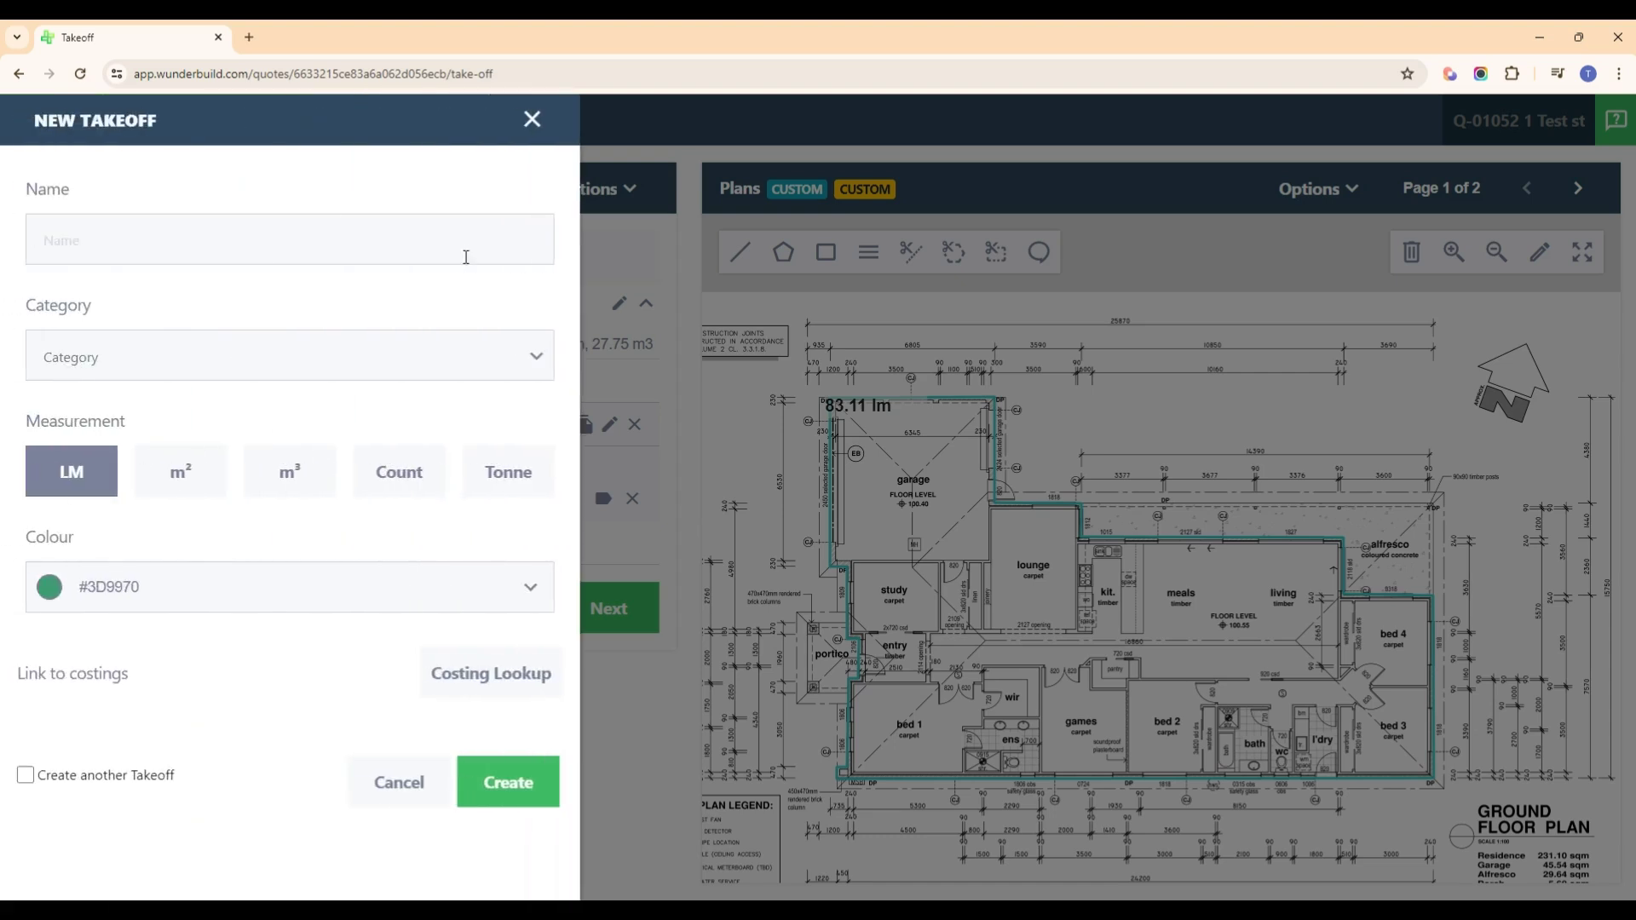
left_click(186, 241)
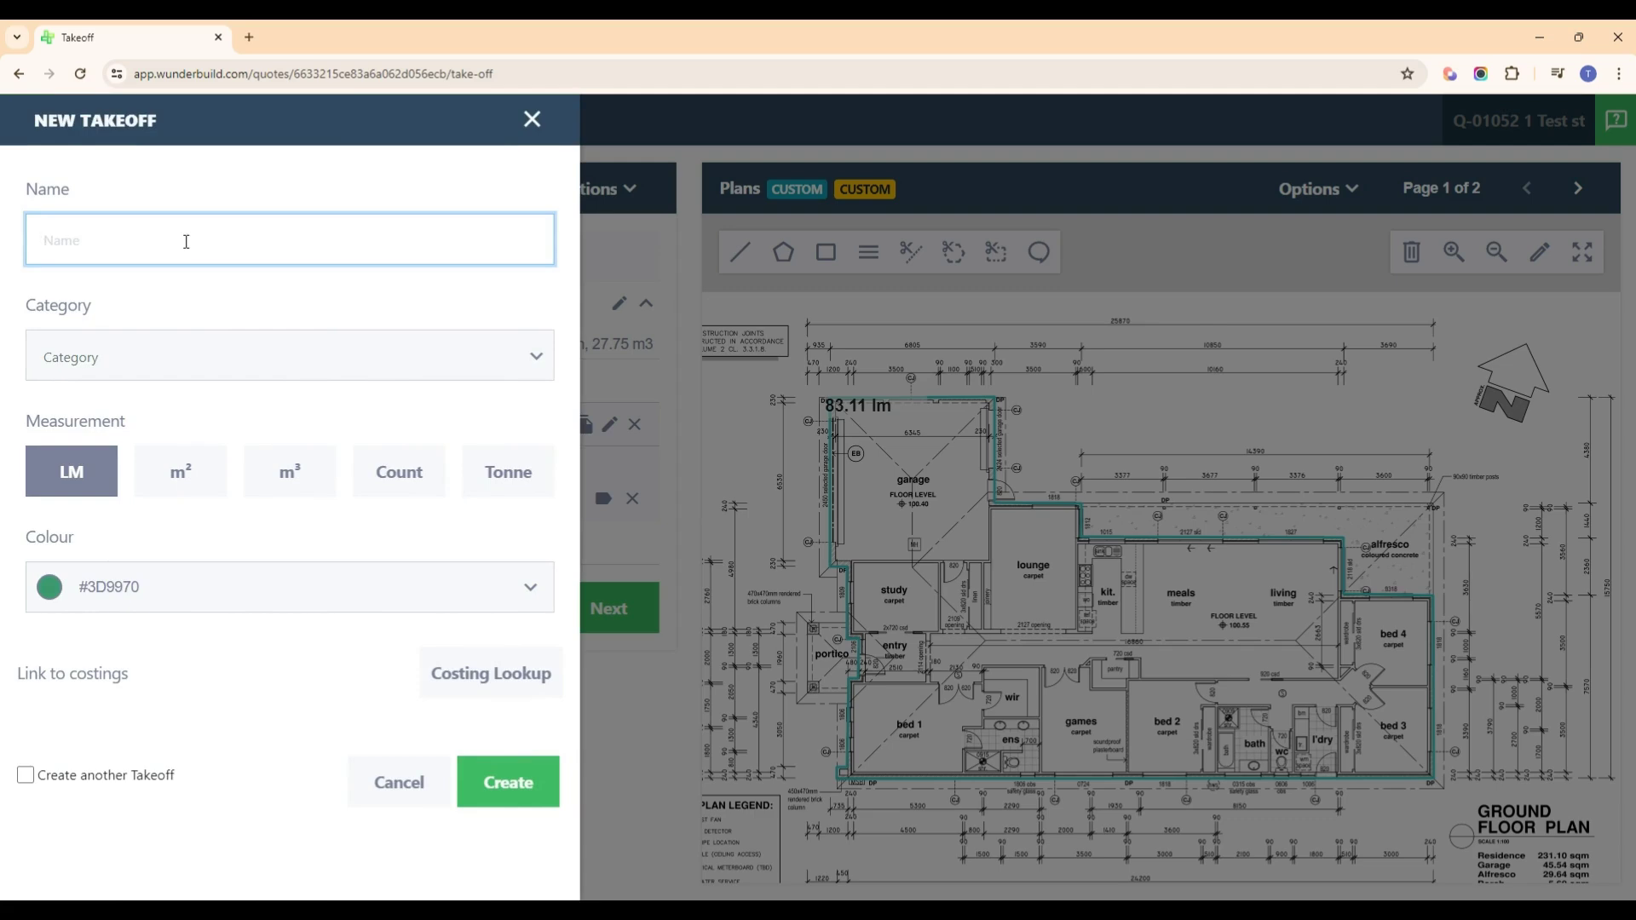
type("Boi")
left_click(545, 361)
left_click(241, 426)
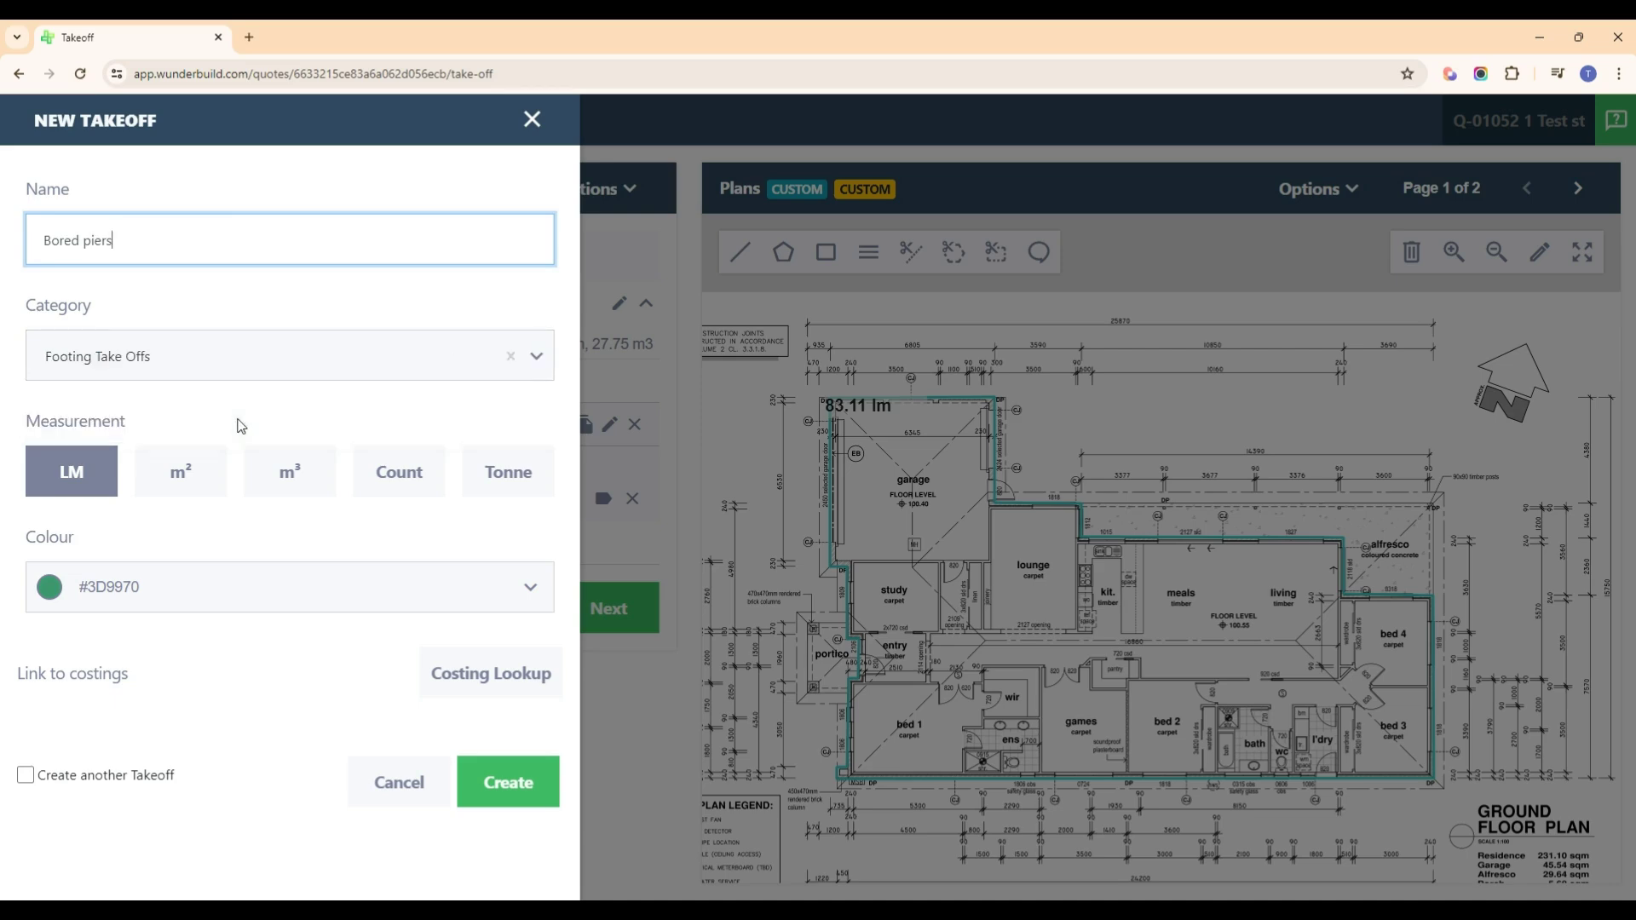
left_click(295, 481)
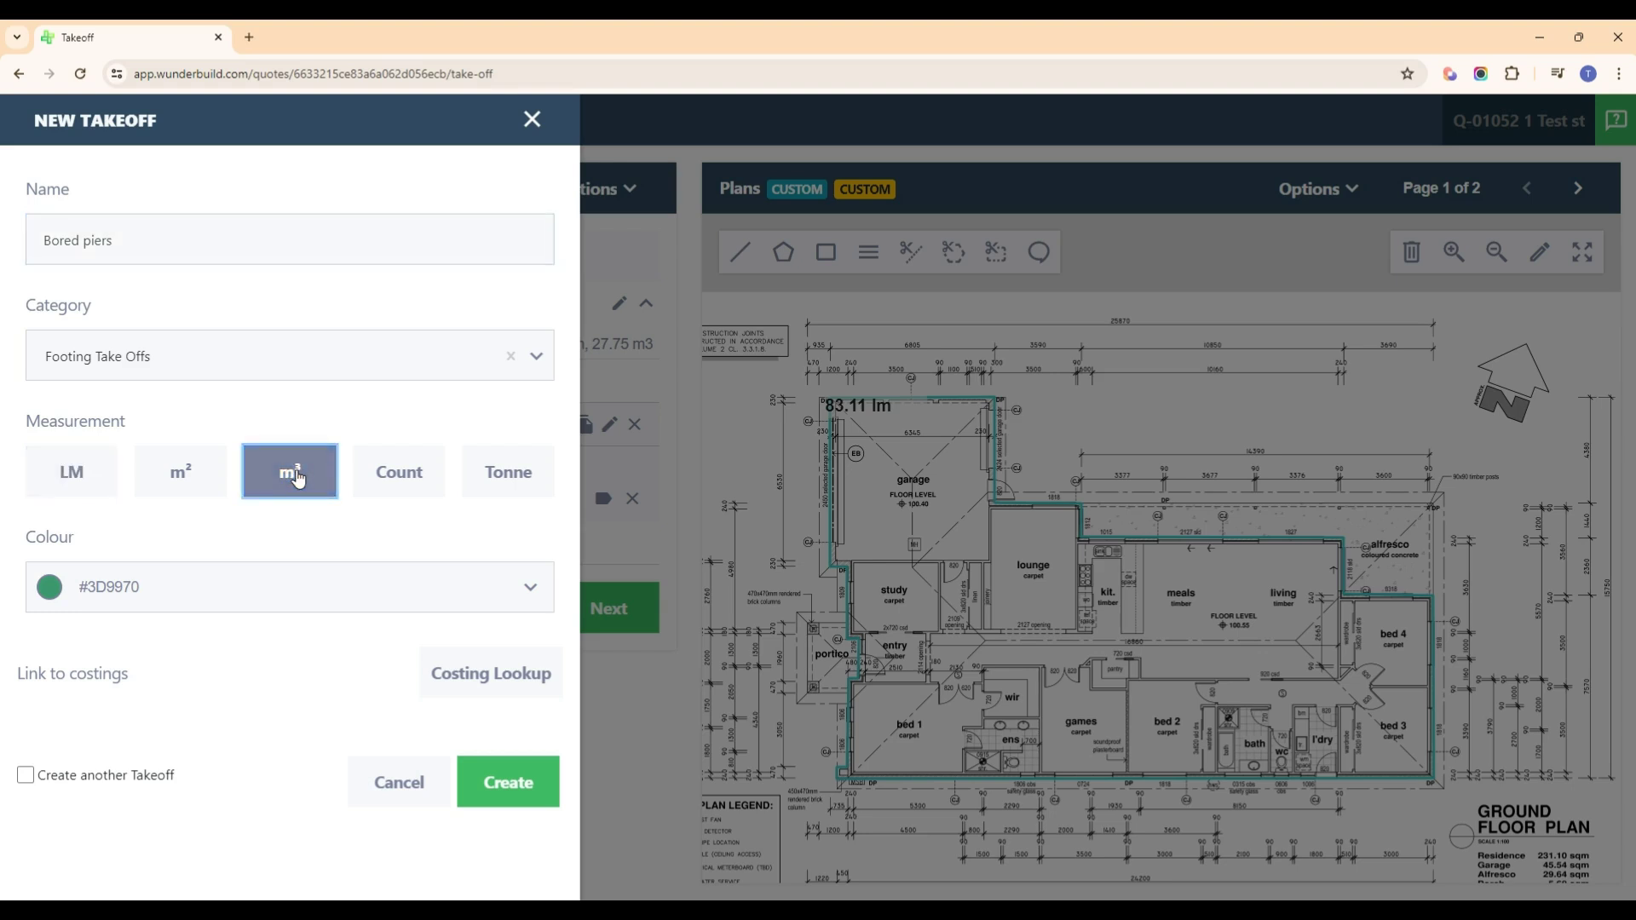
left_click(508, 795)
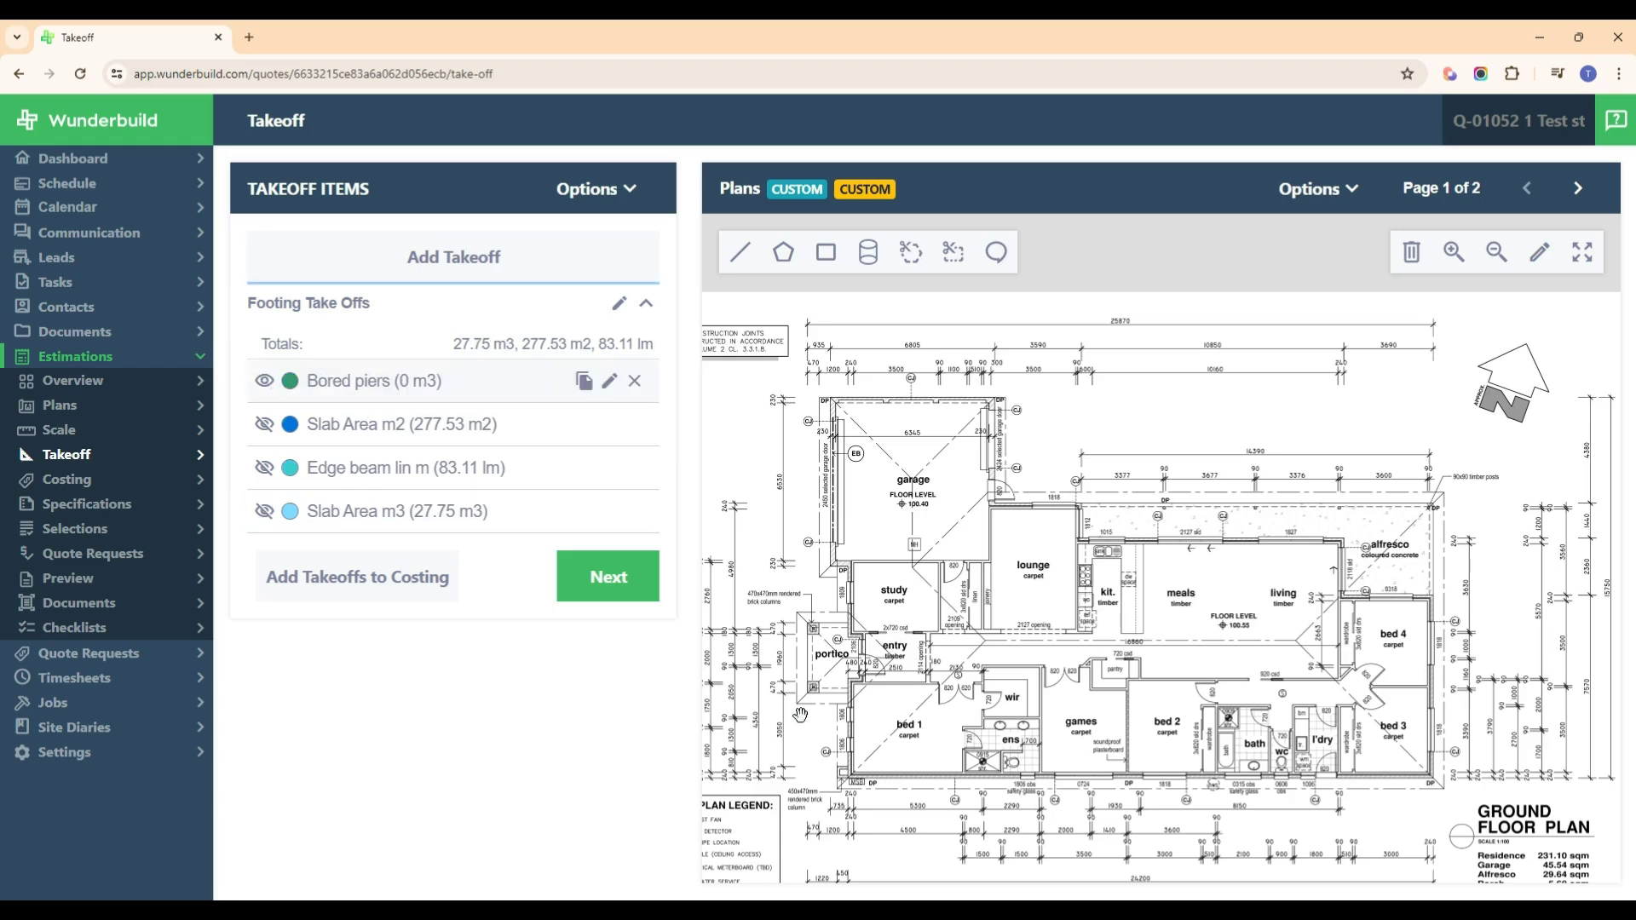
left_click(871, 254)
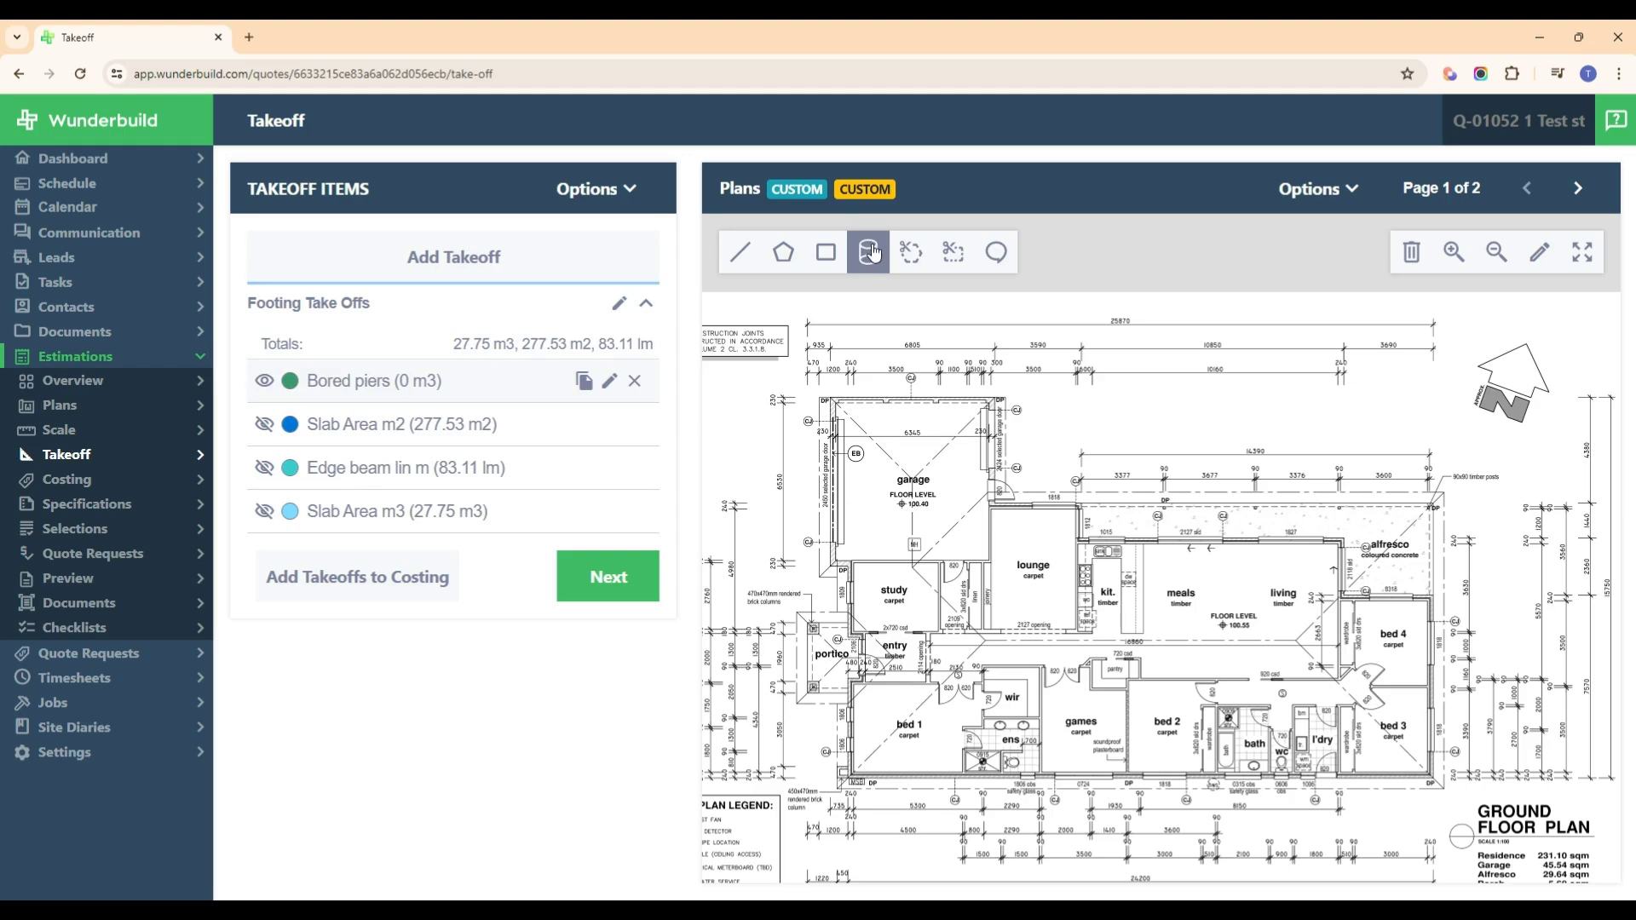
Zoom into the garage and set the pier cylinder to 3000 mm depth and 450 mm diameter
scroll(869, 307, "up", 3)
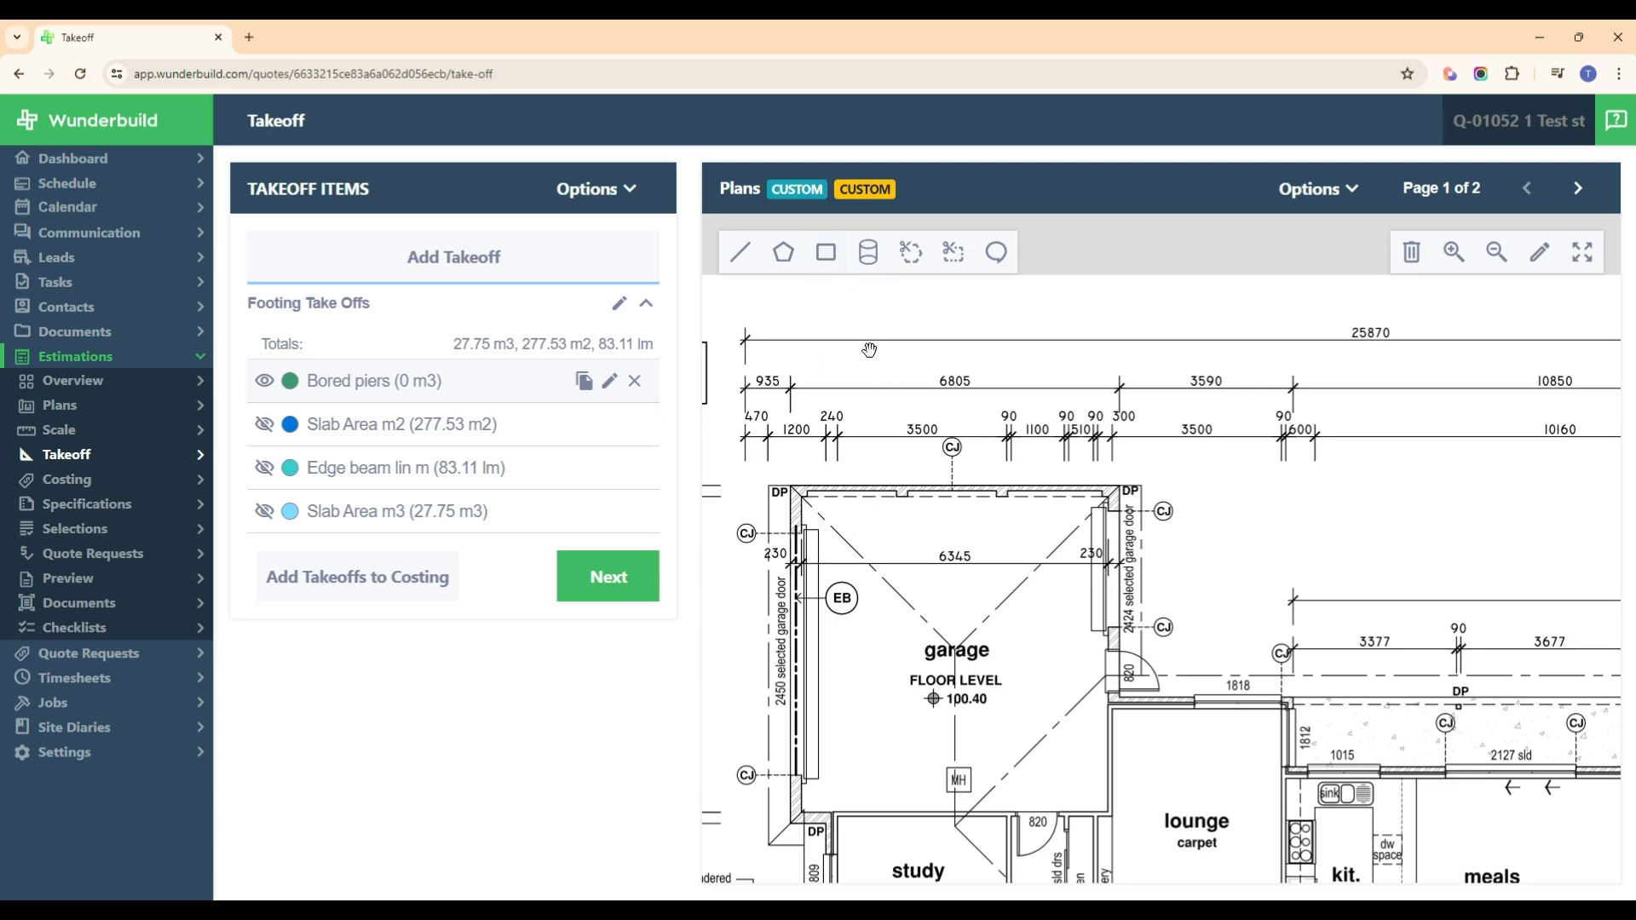
left_click(869, 264)
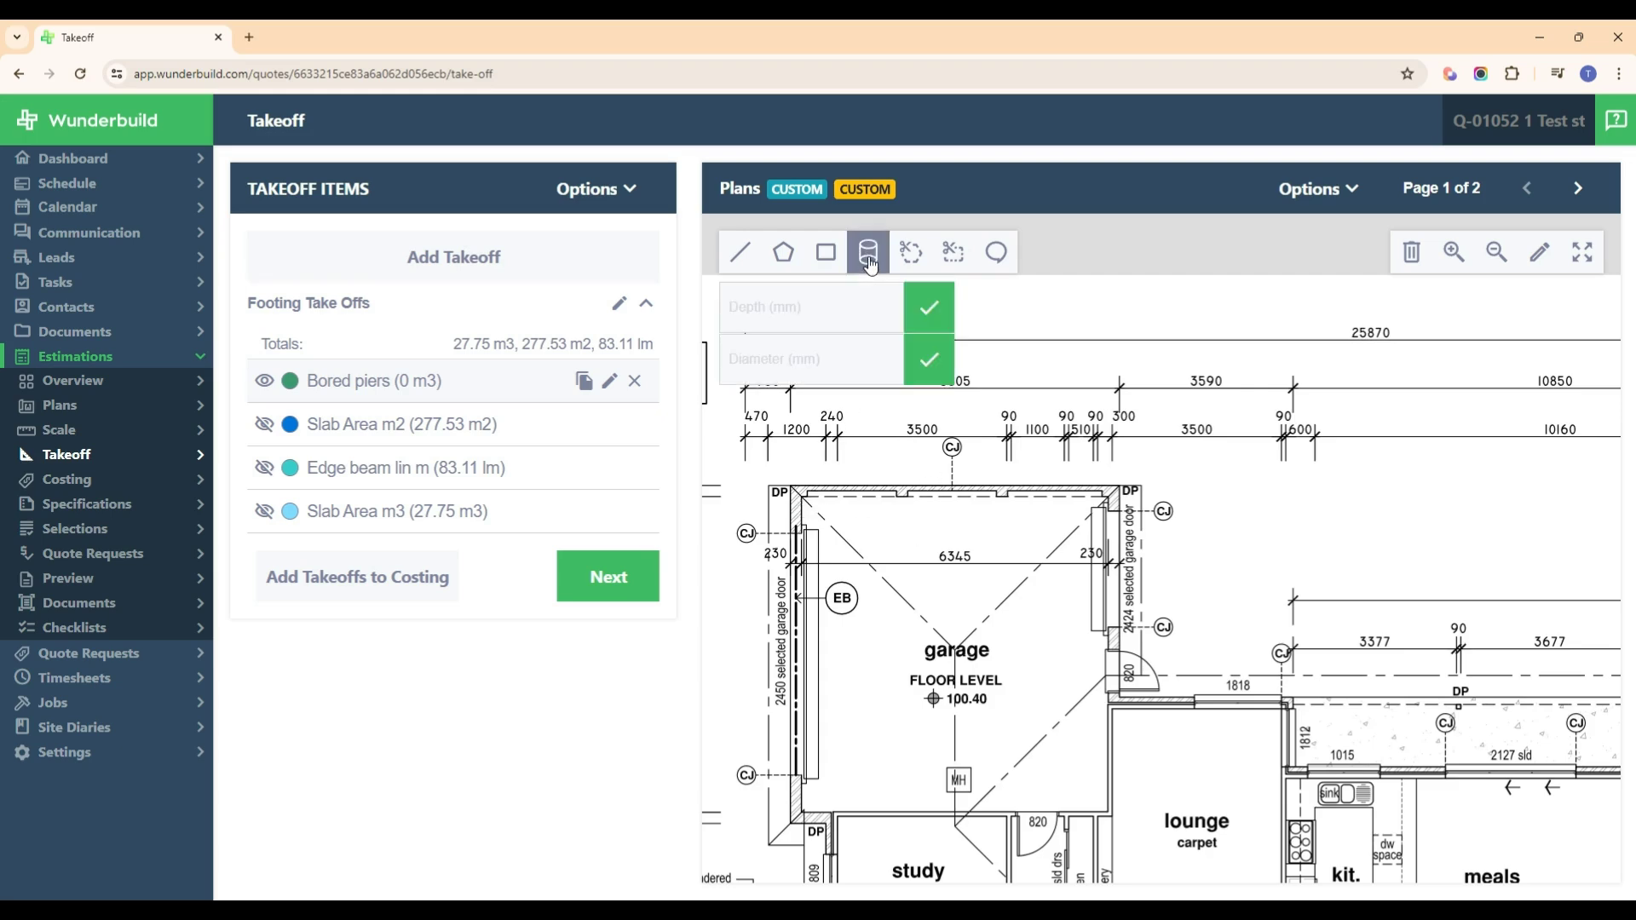
left_click(765, 311)
type("3000")
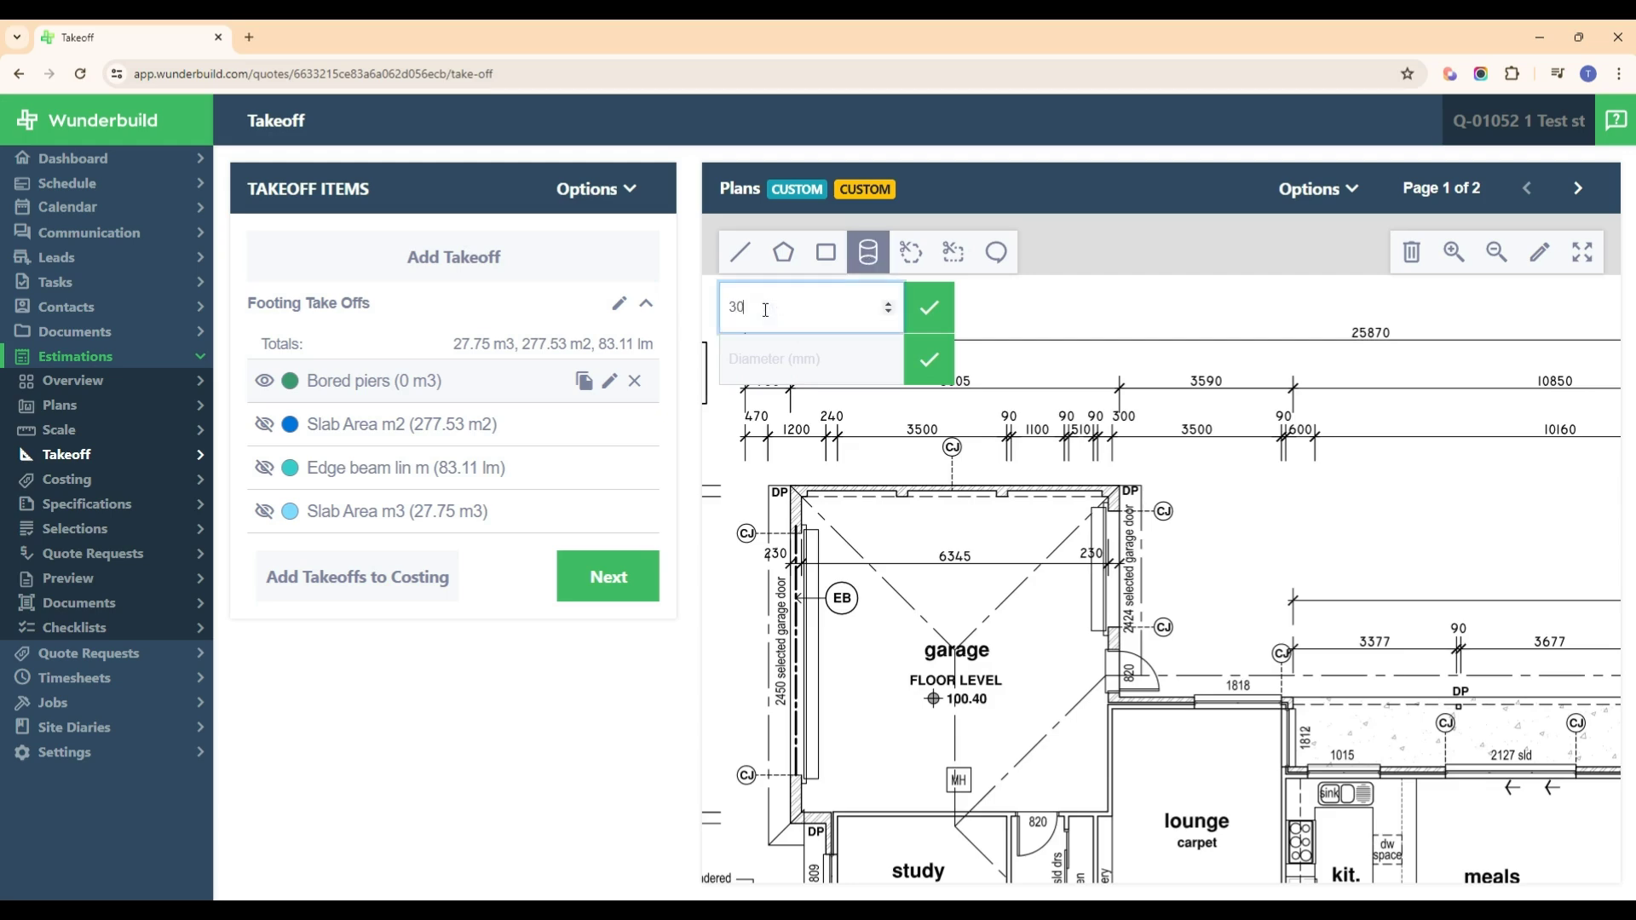
left_click(761, 358)
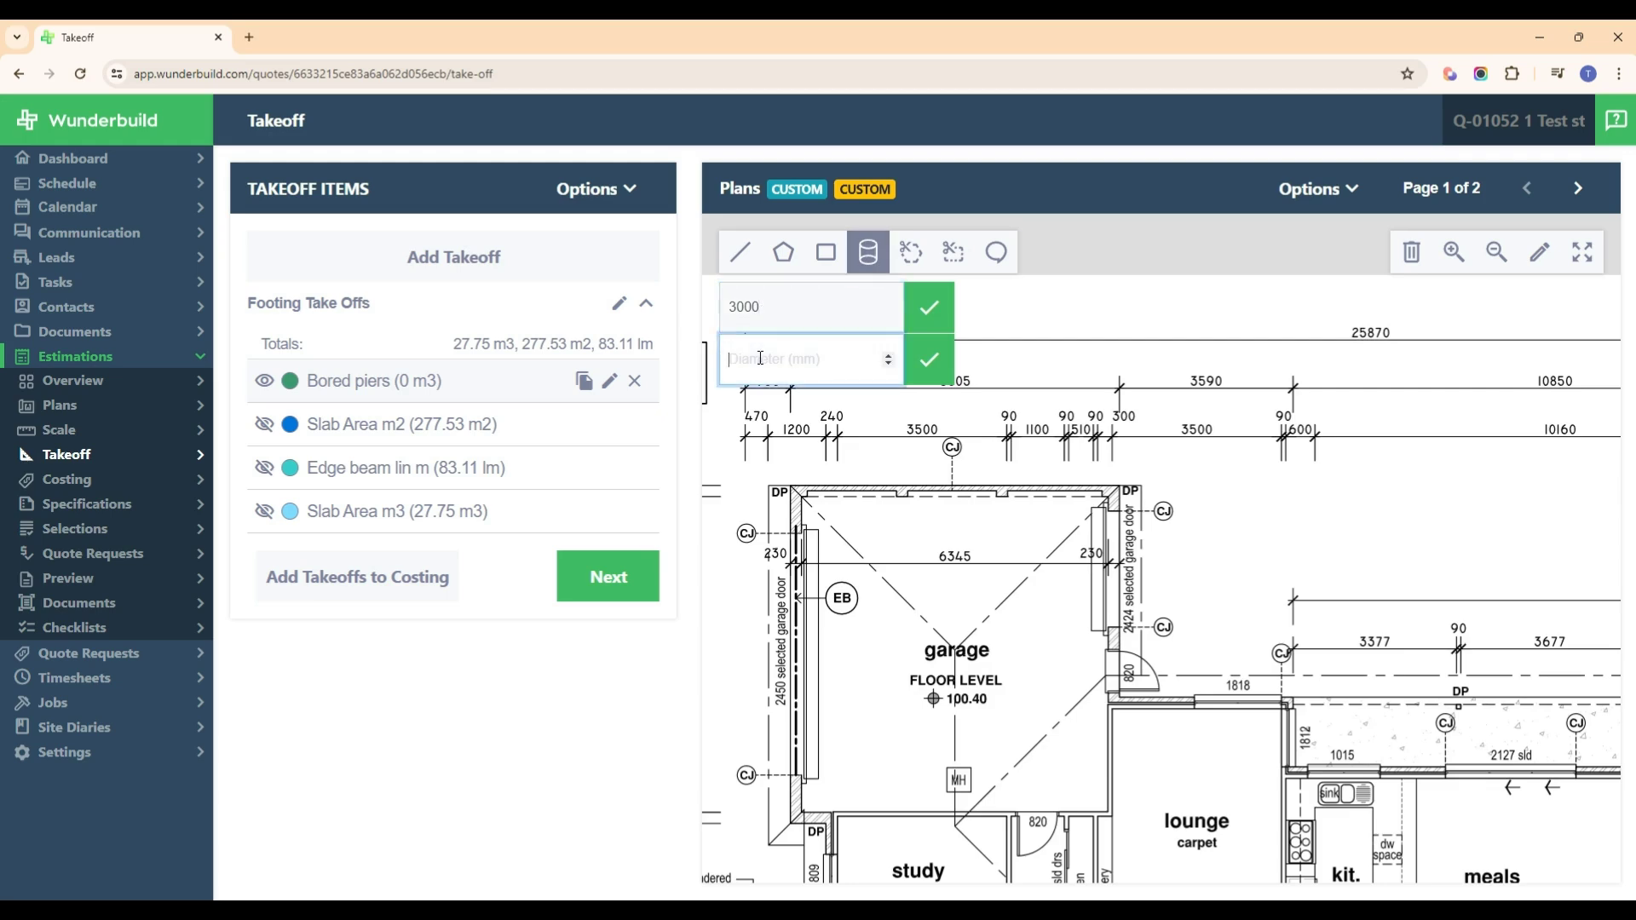
type("450")
left_click(930, 315)
left_click(931, 363)
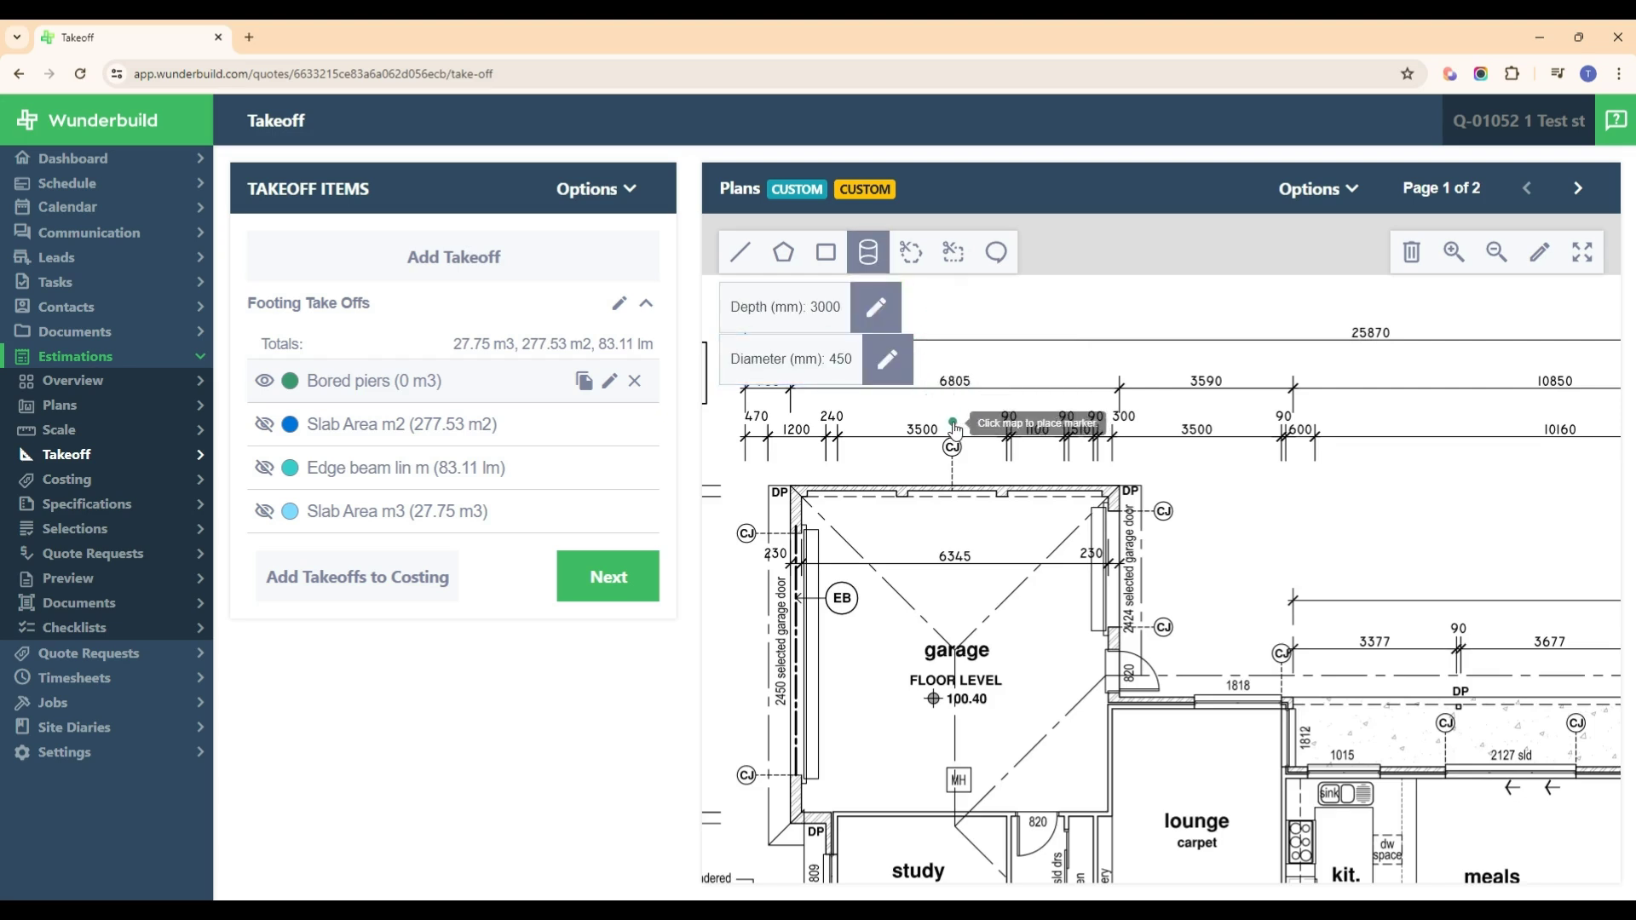
Place four 0.48 m3 piers along the garage's top wall, from corner to corner
left_click(796, 492)
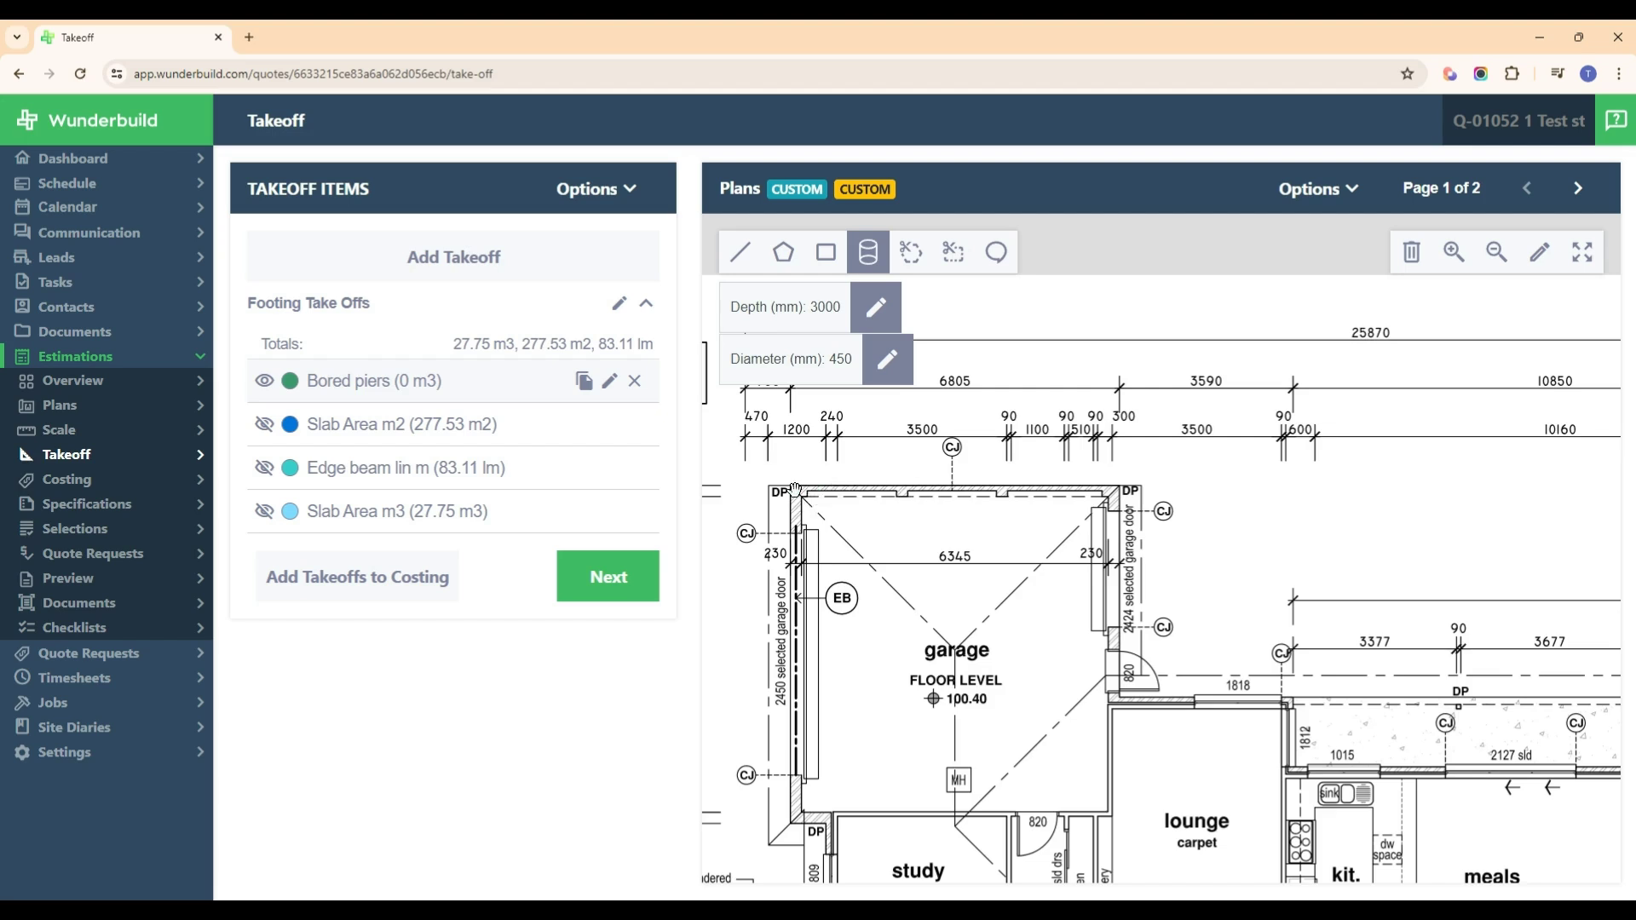
left_click(904, 493)
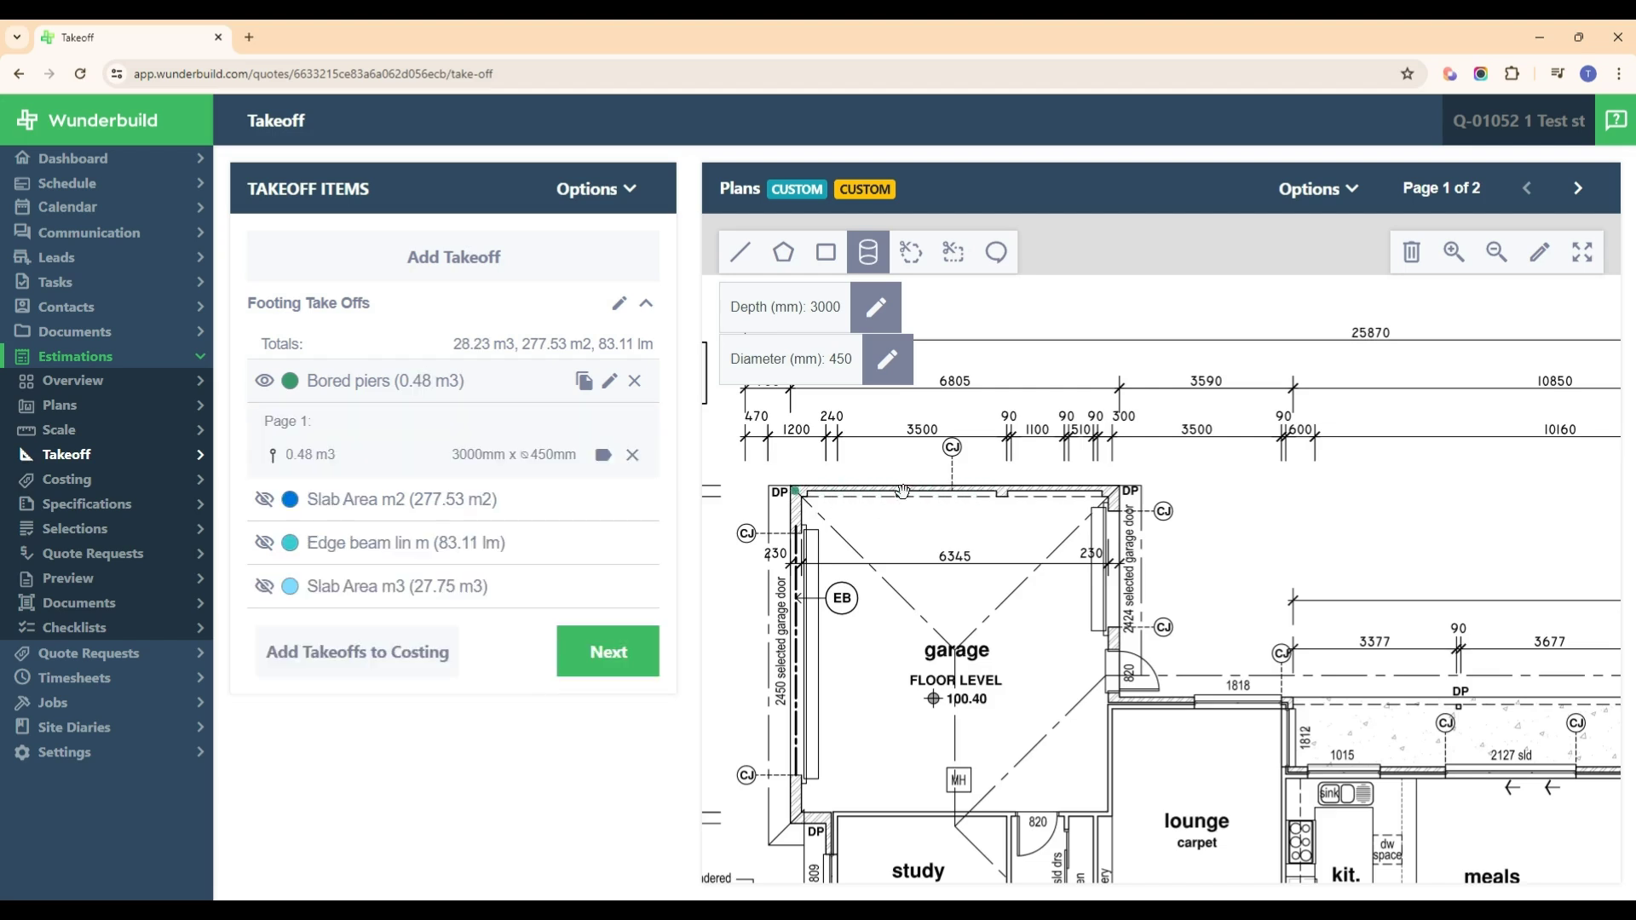
left_click(1004, 494)
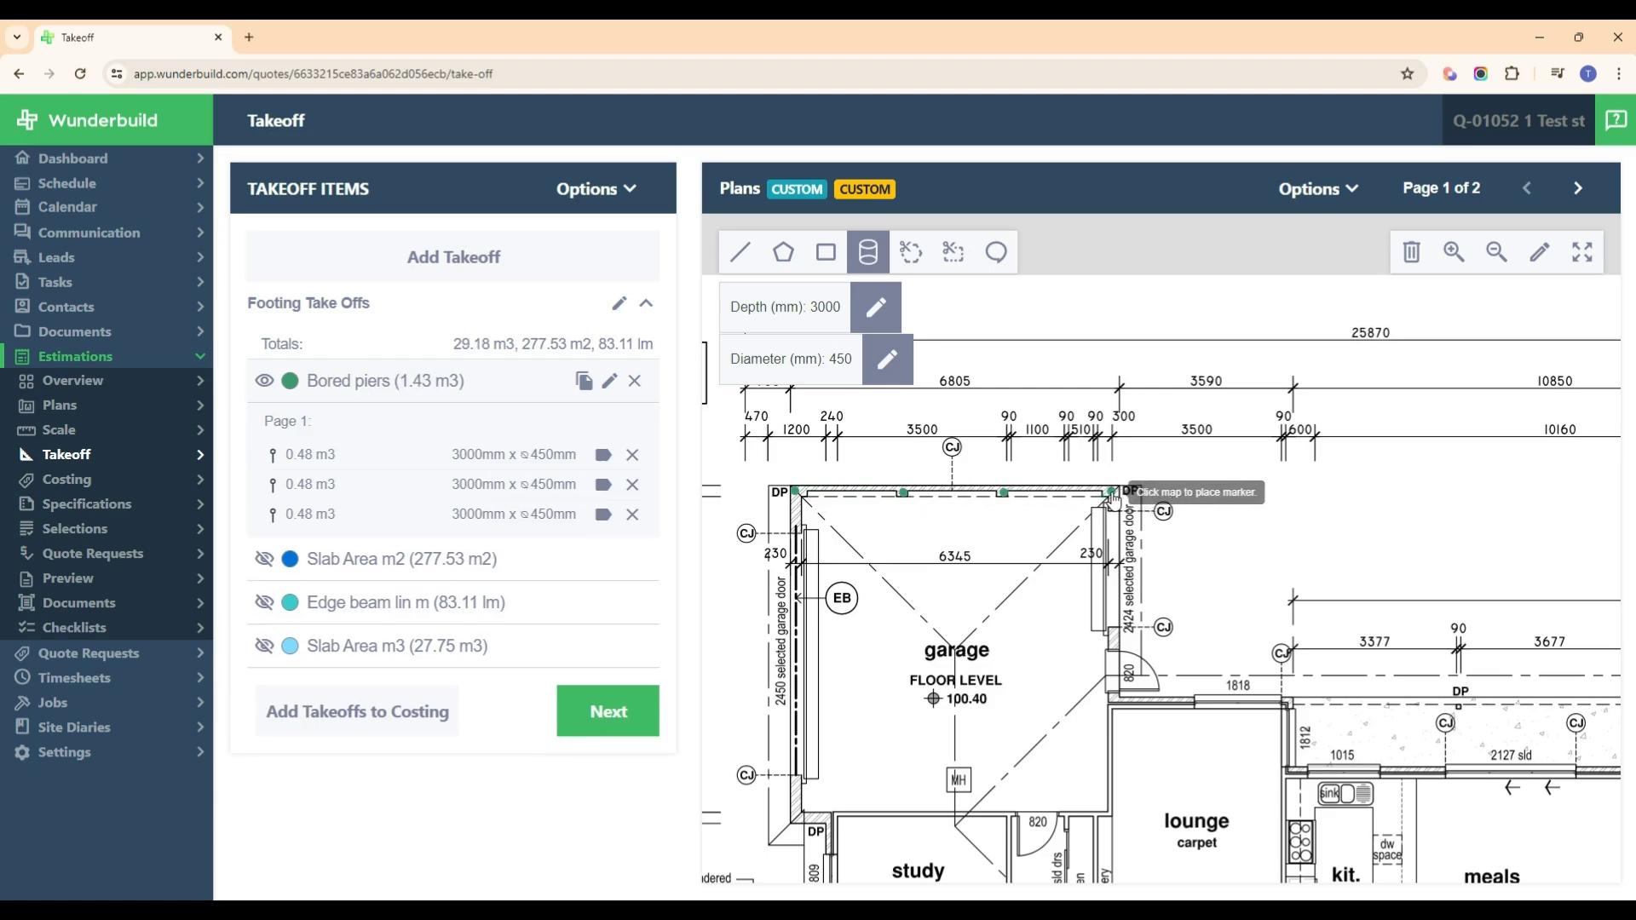
left_click(1112, 494)
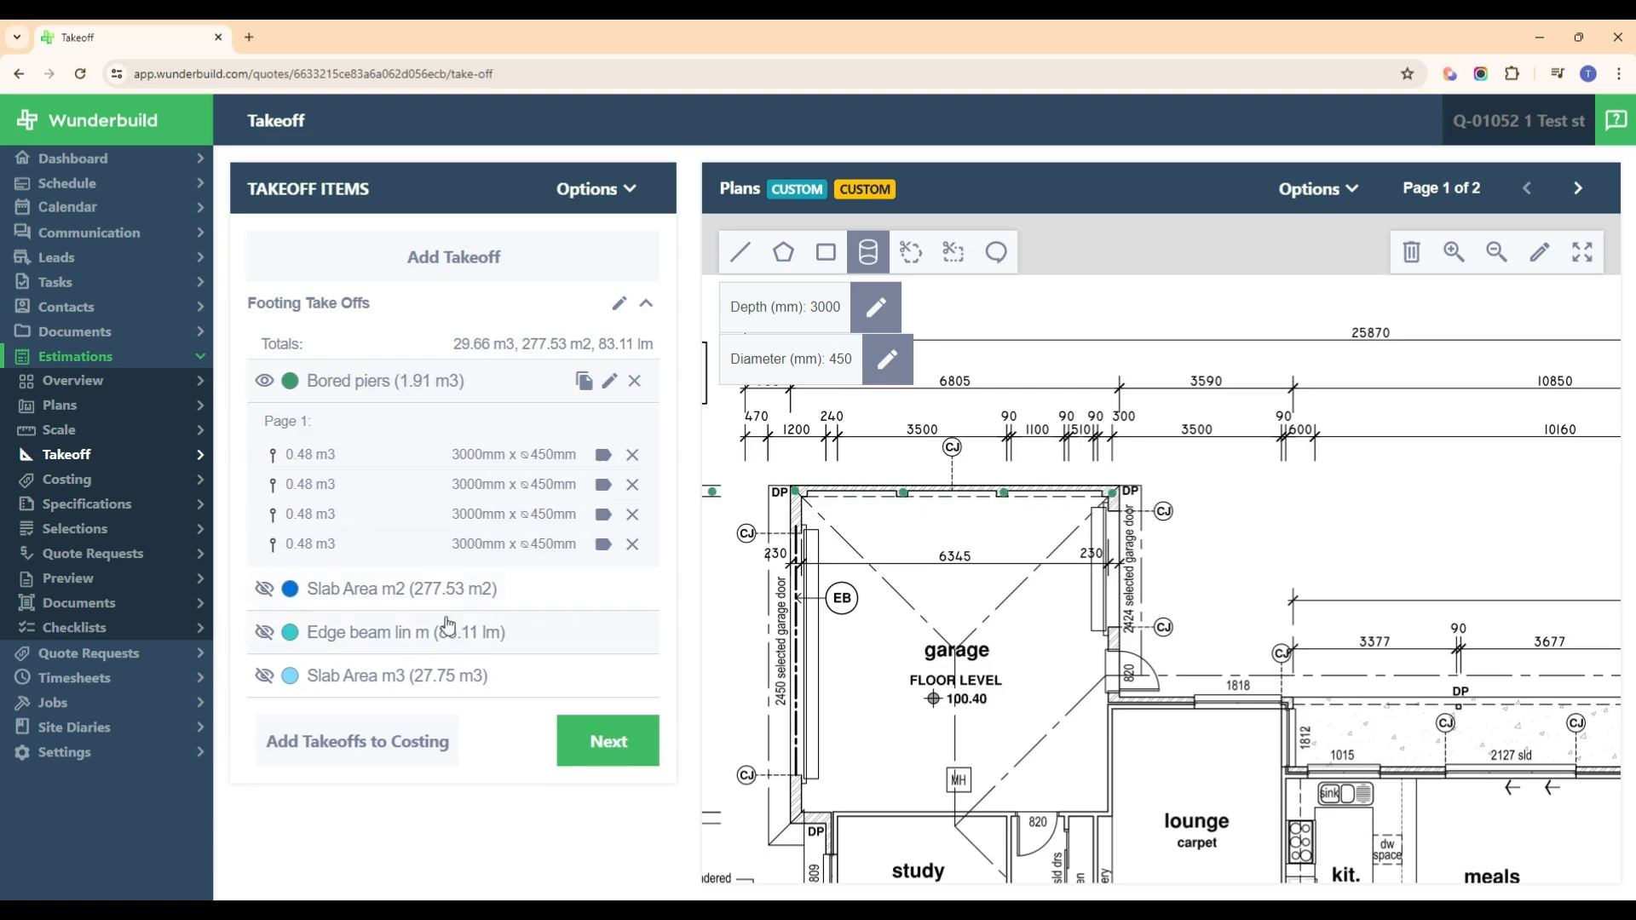